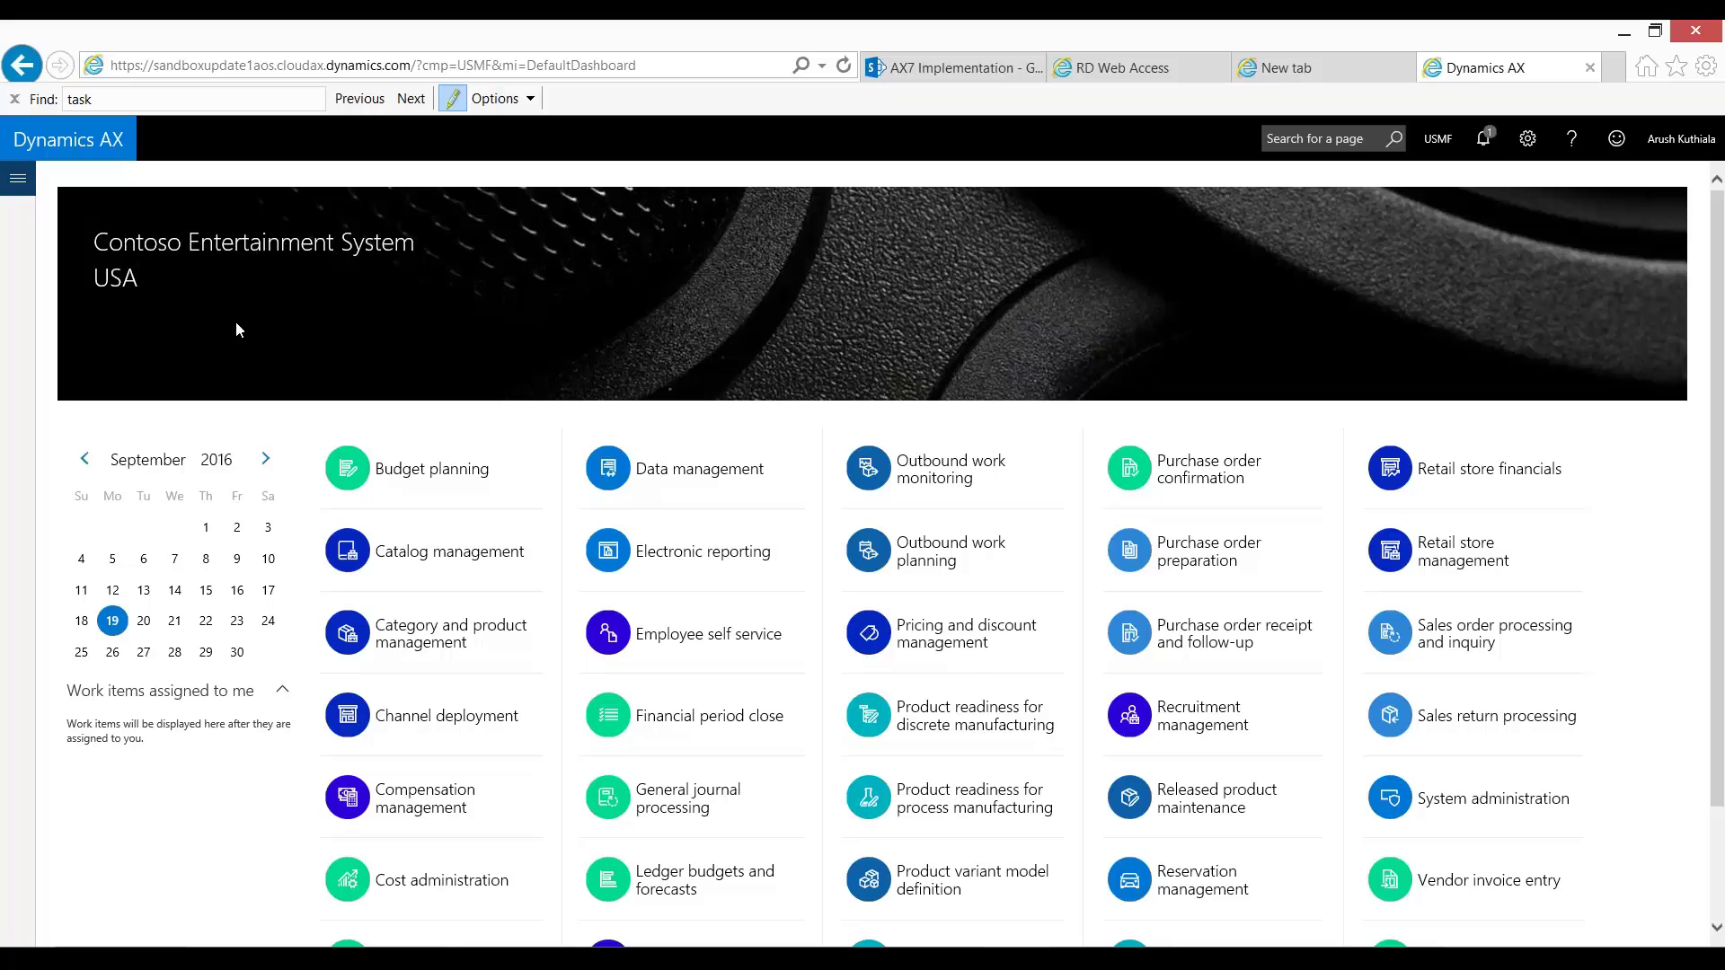
Review the CHECK vendor method of payment's posting settings, then close the Methods of payment form
{"action": "left_click", "coordinate": [18, 185]}
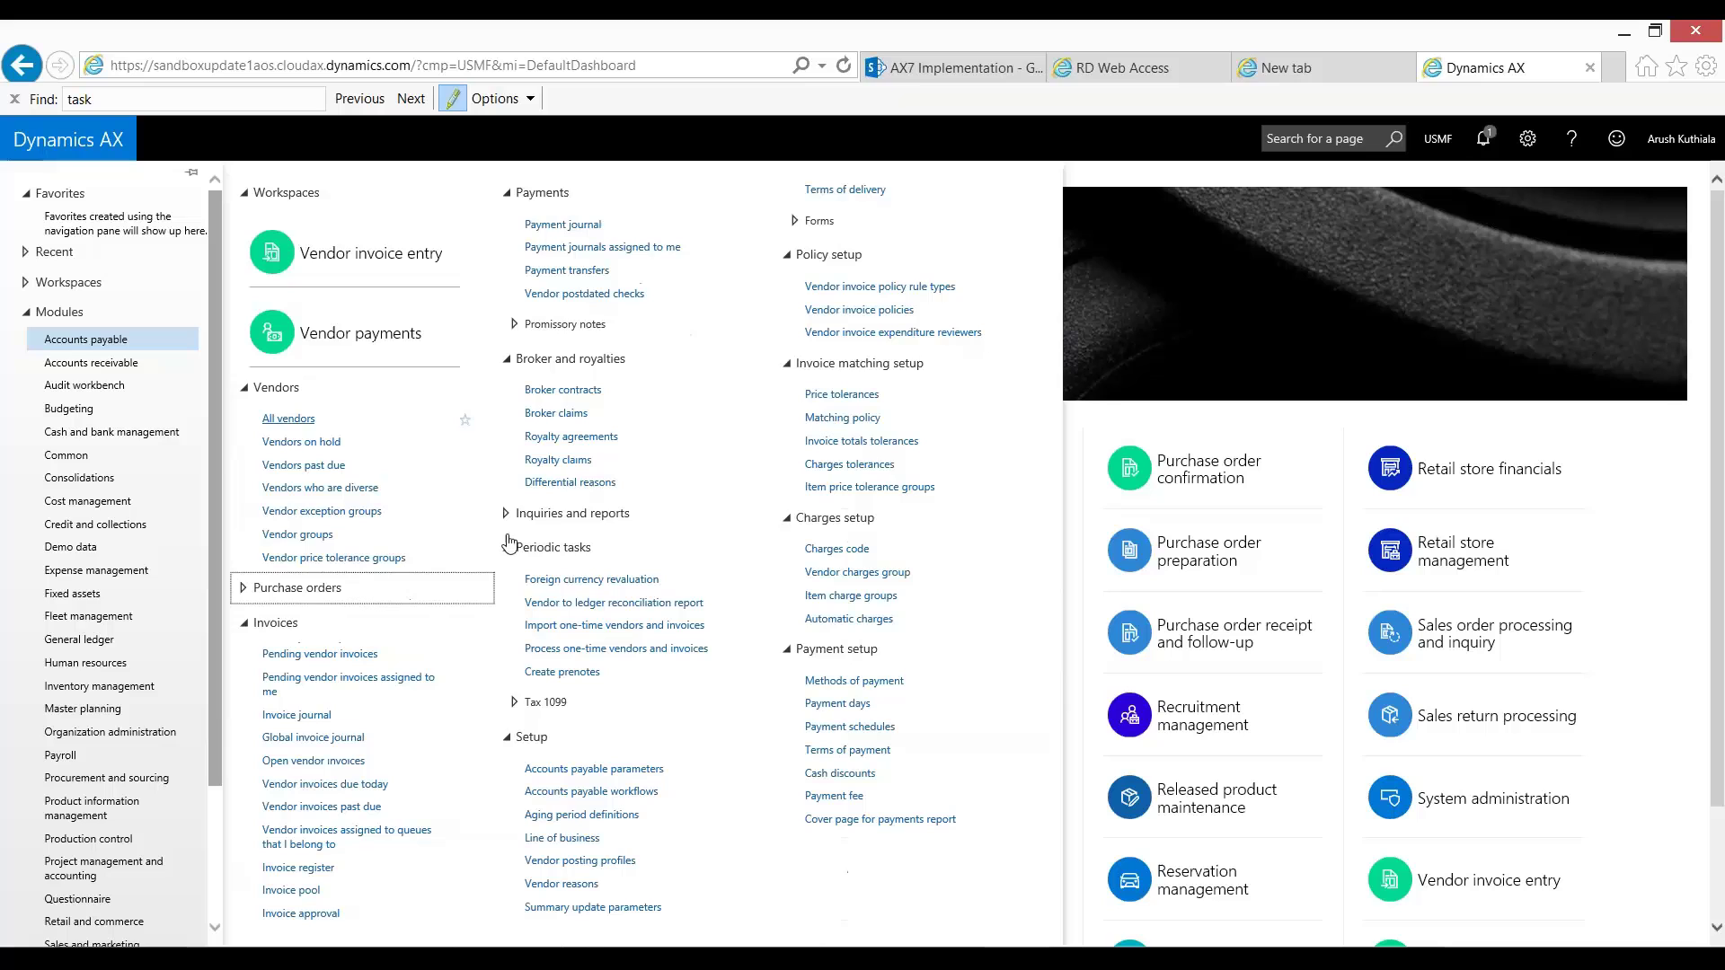
{"action": "left_click", "coordinate": [853, 683]}
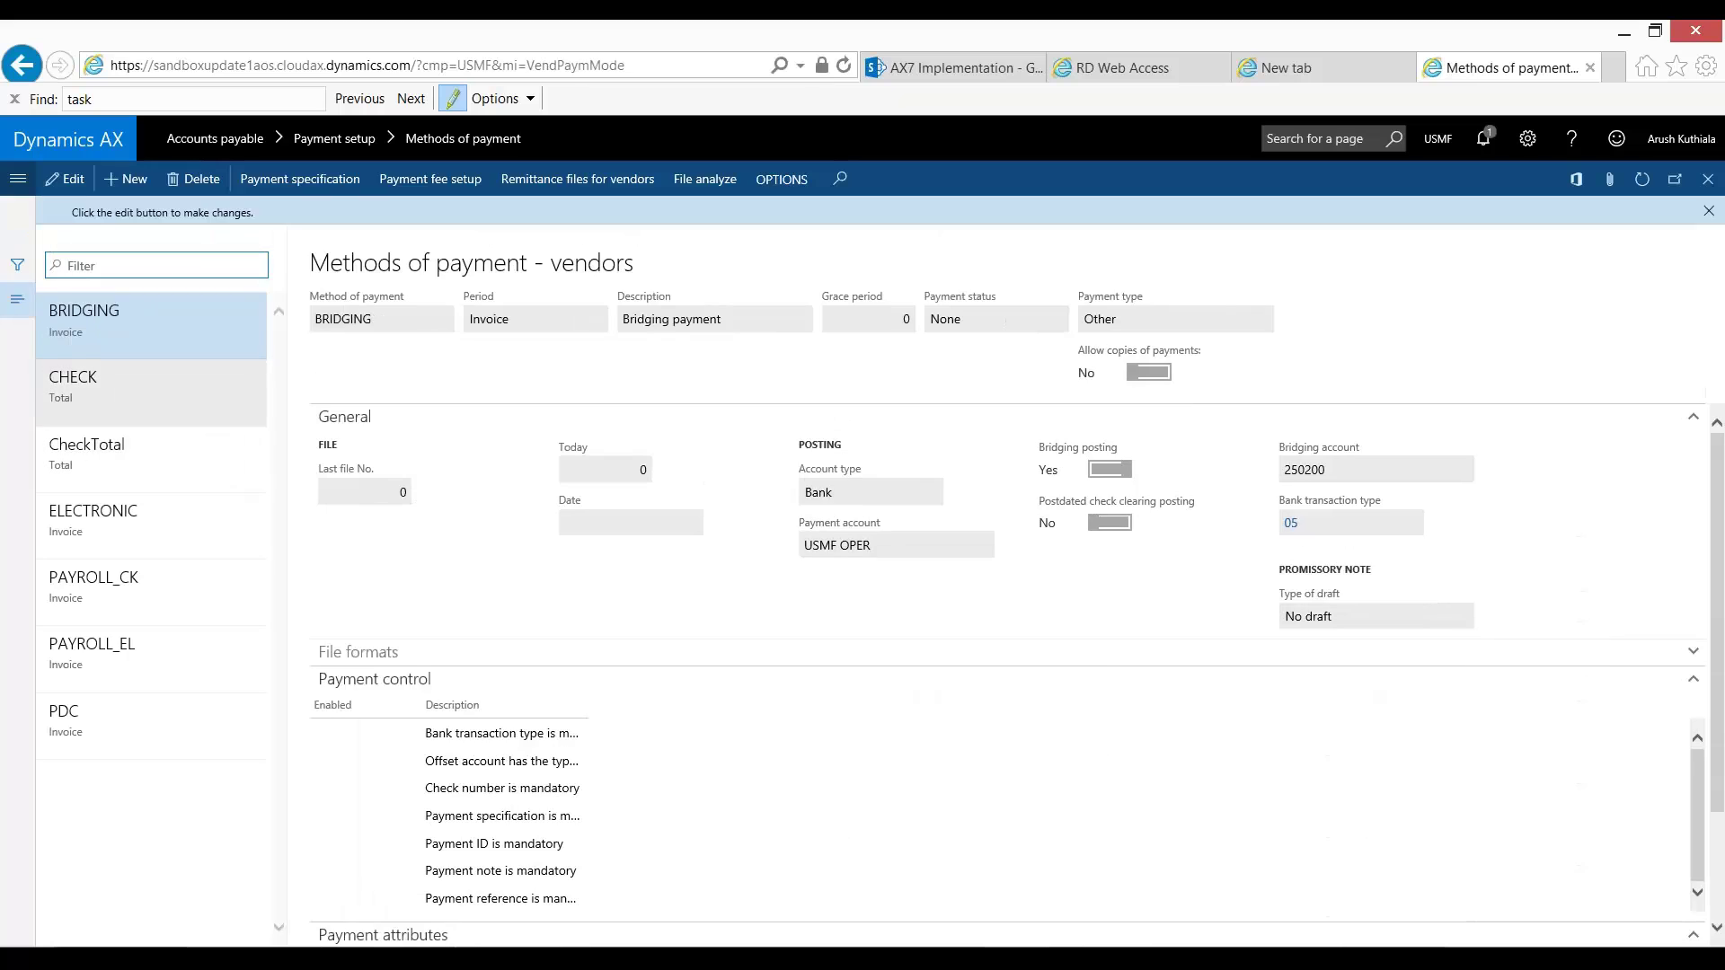
{"action": "left_click", "coordinate": [112, 375]}
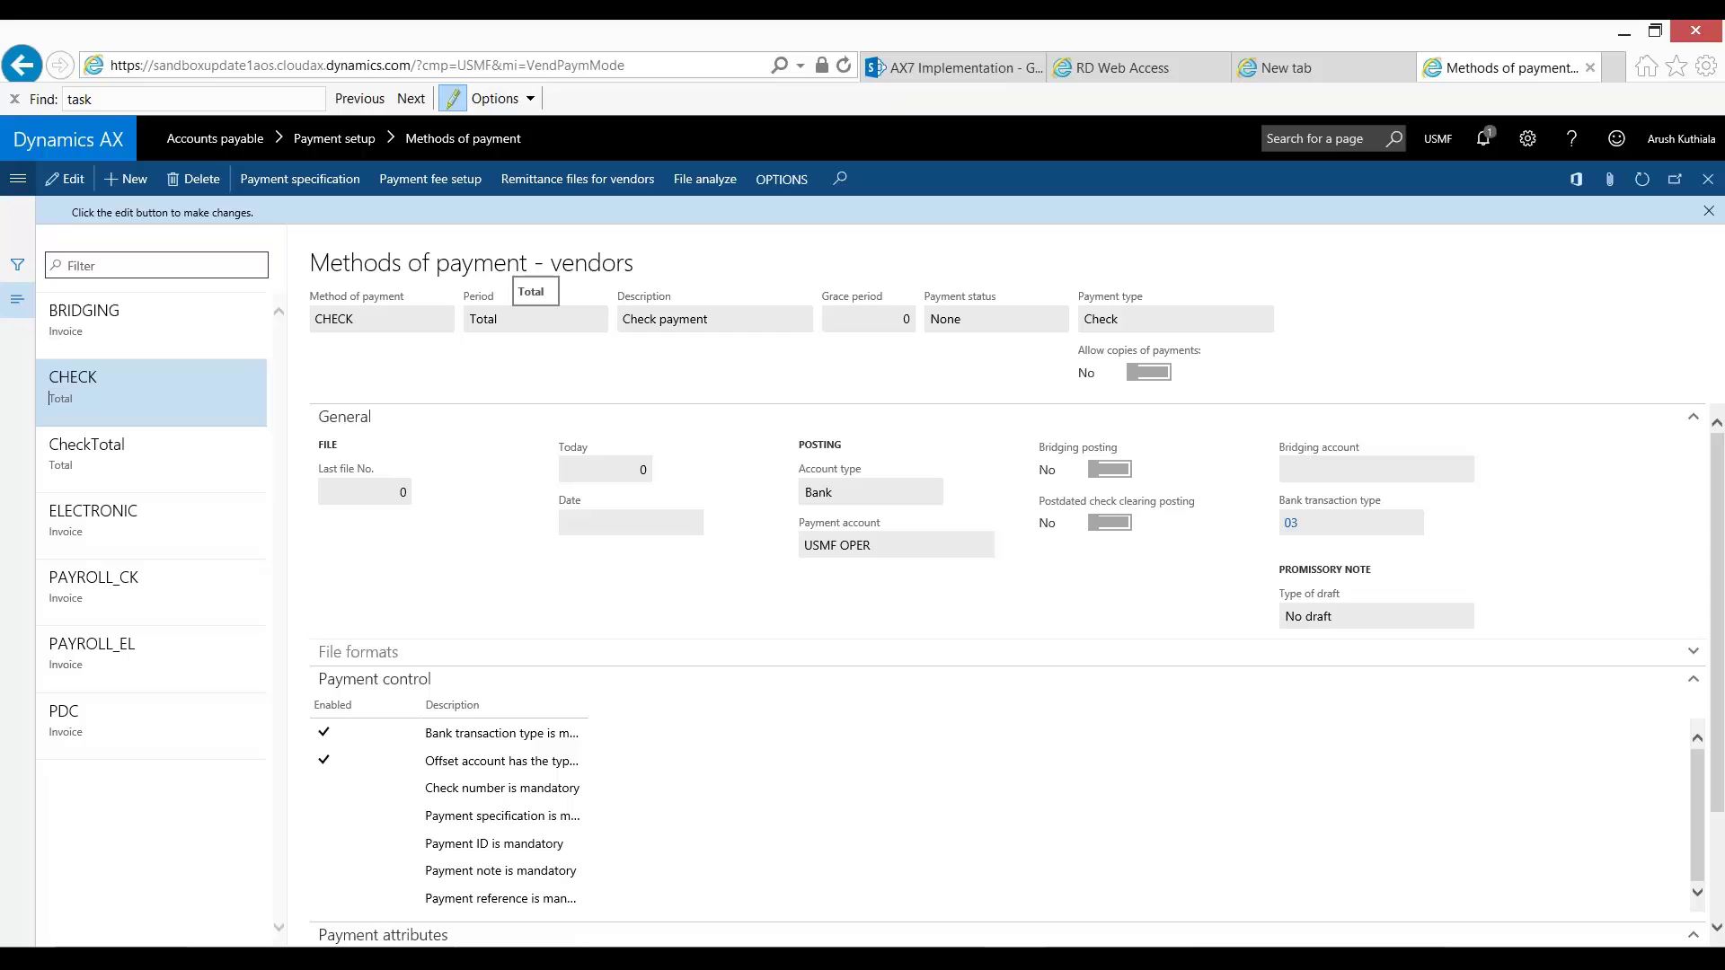
{"action": "left_click", "coordinate": [1708, 179]}
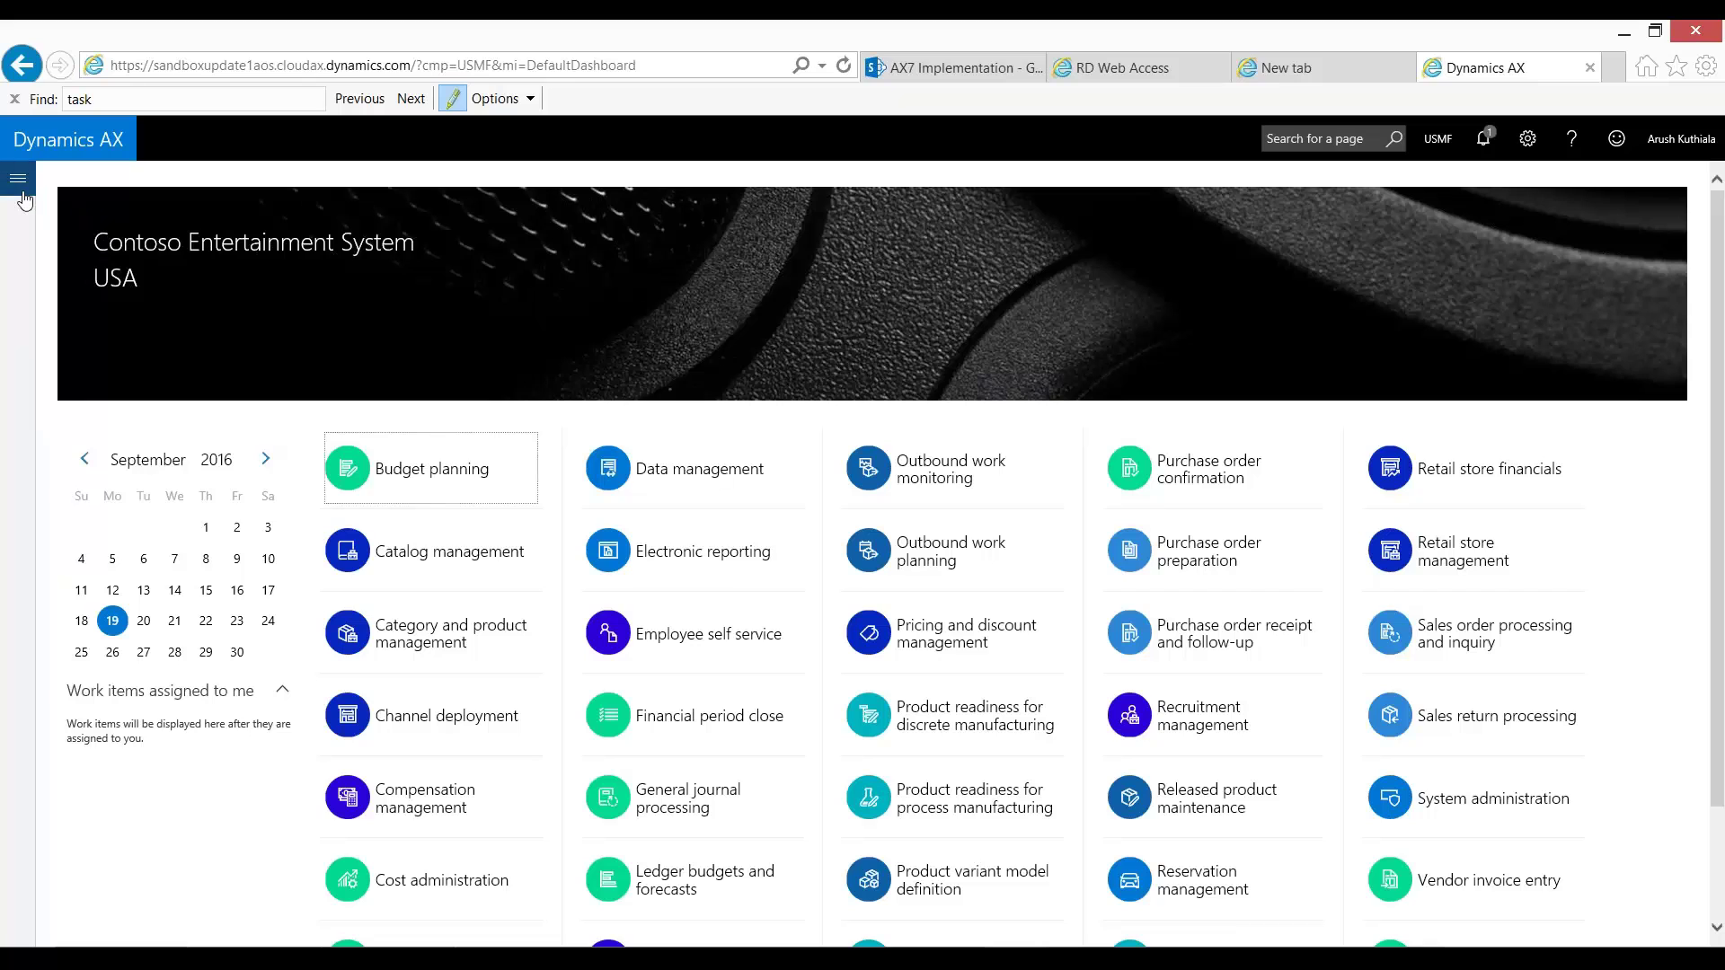
Open the lines of invoice journal 00521 AP Invoice - Demo
{"action": "left_click", "coordinate": [18, 178]}
{"action": "left_click", "coordinate": [85, 338]}
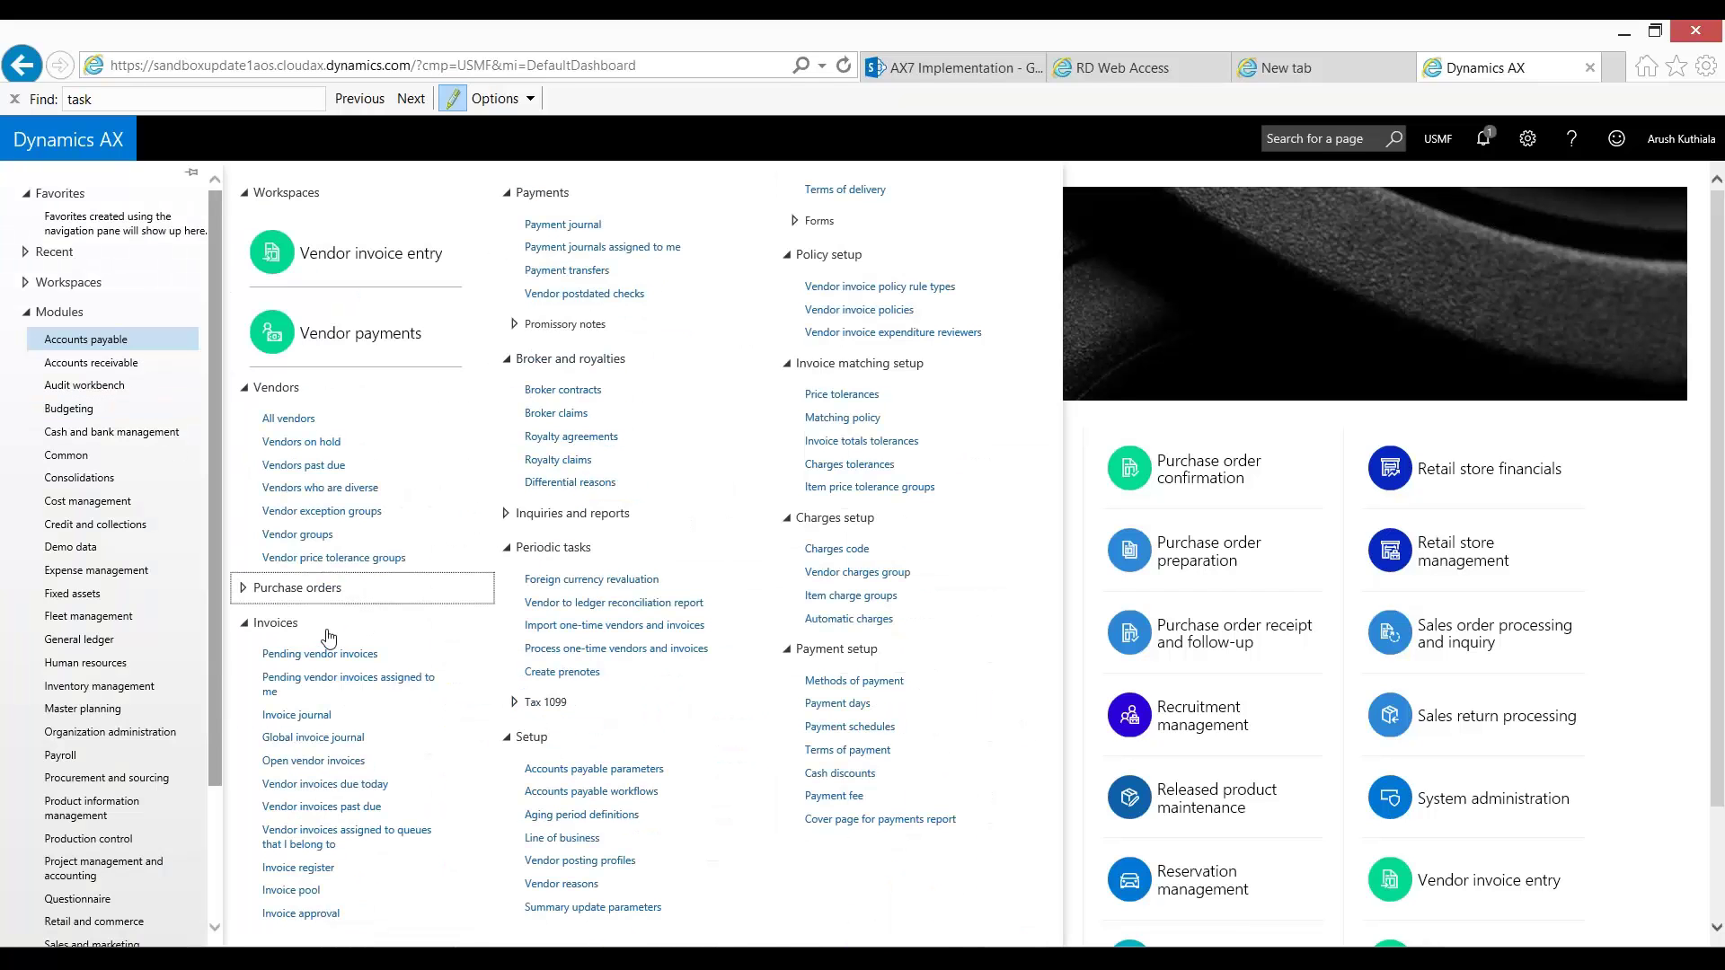
{"action": "left_click", "coordinate": [322, 721]}
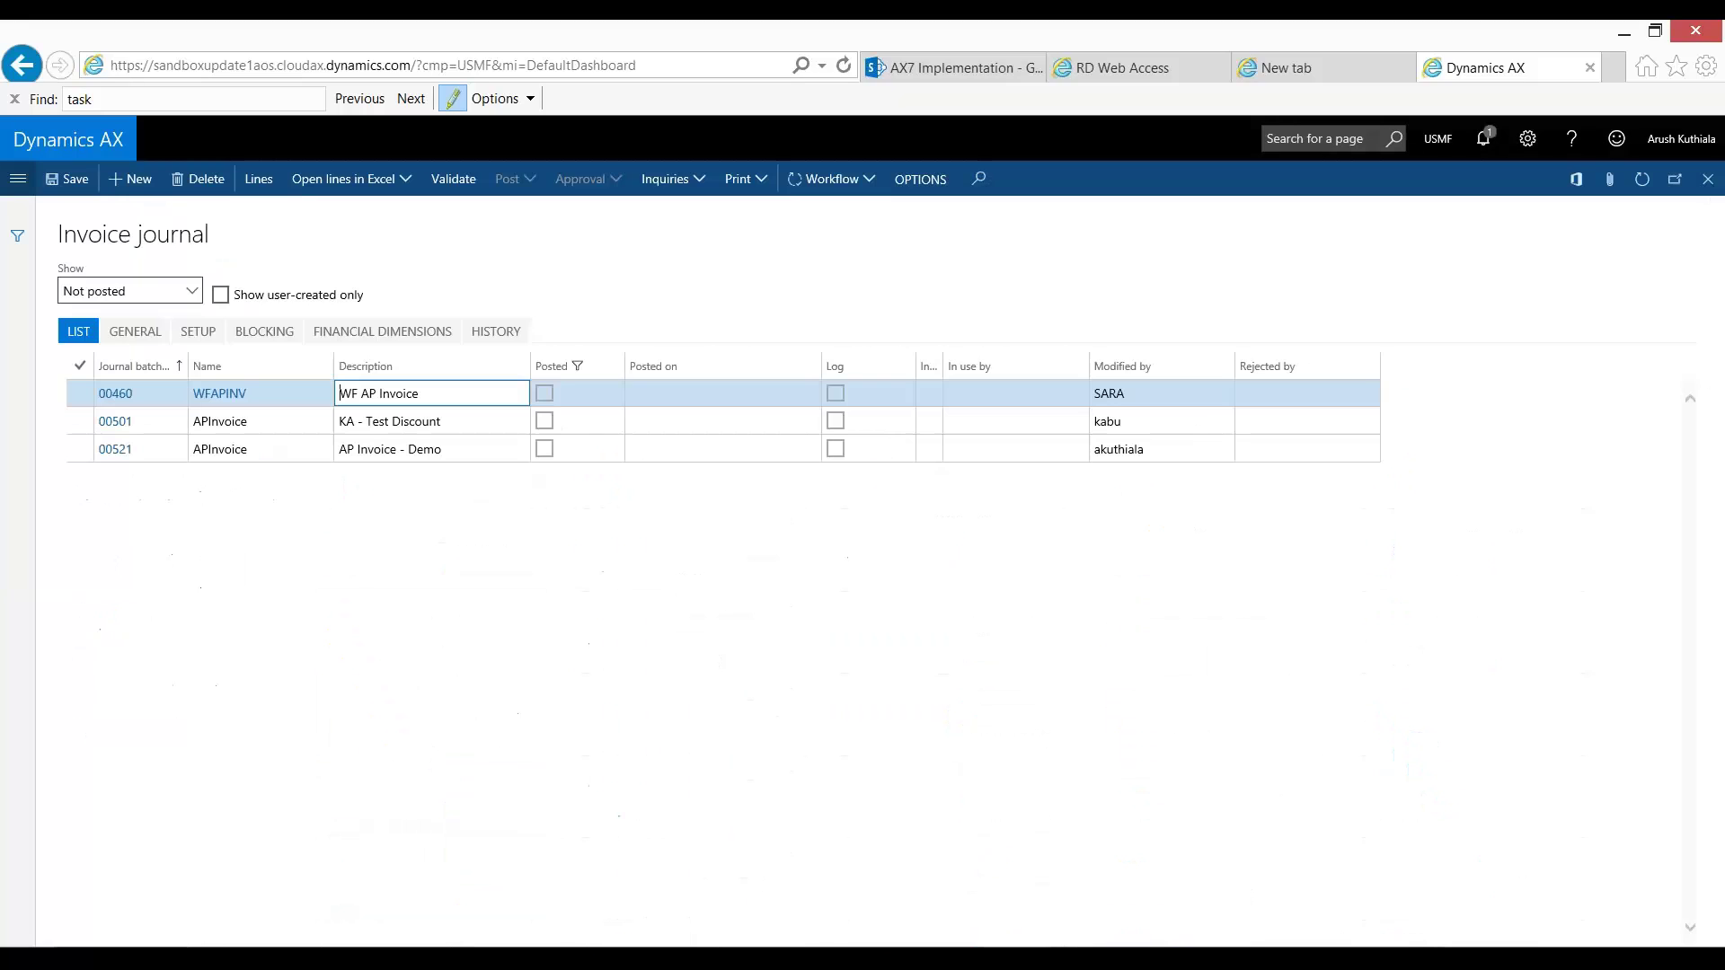
{"action": "left_click", "coordinate": [436, 456]}
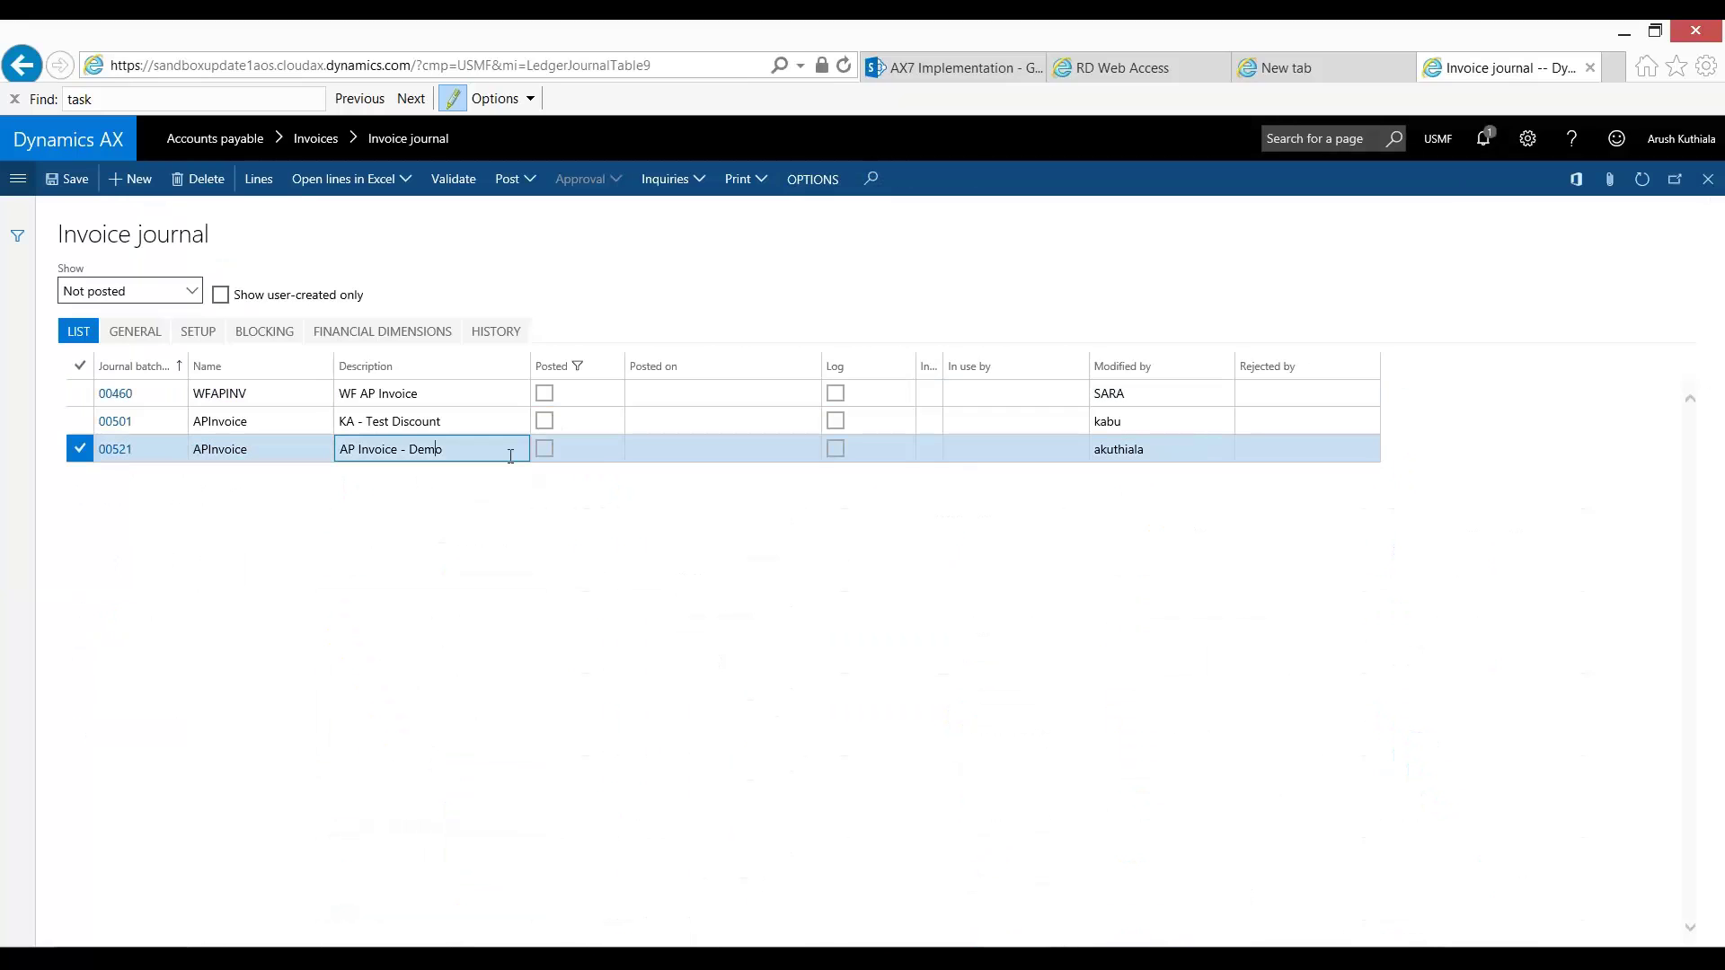
{"action": "left_click", "coordinate": [258, 179]}
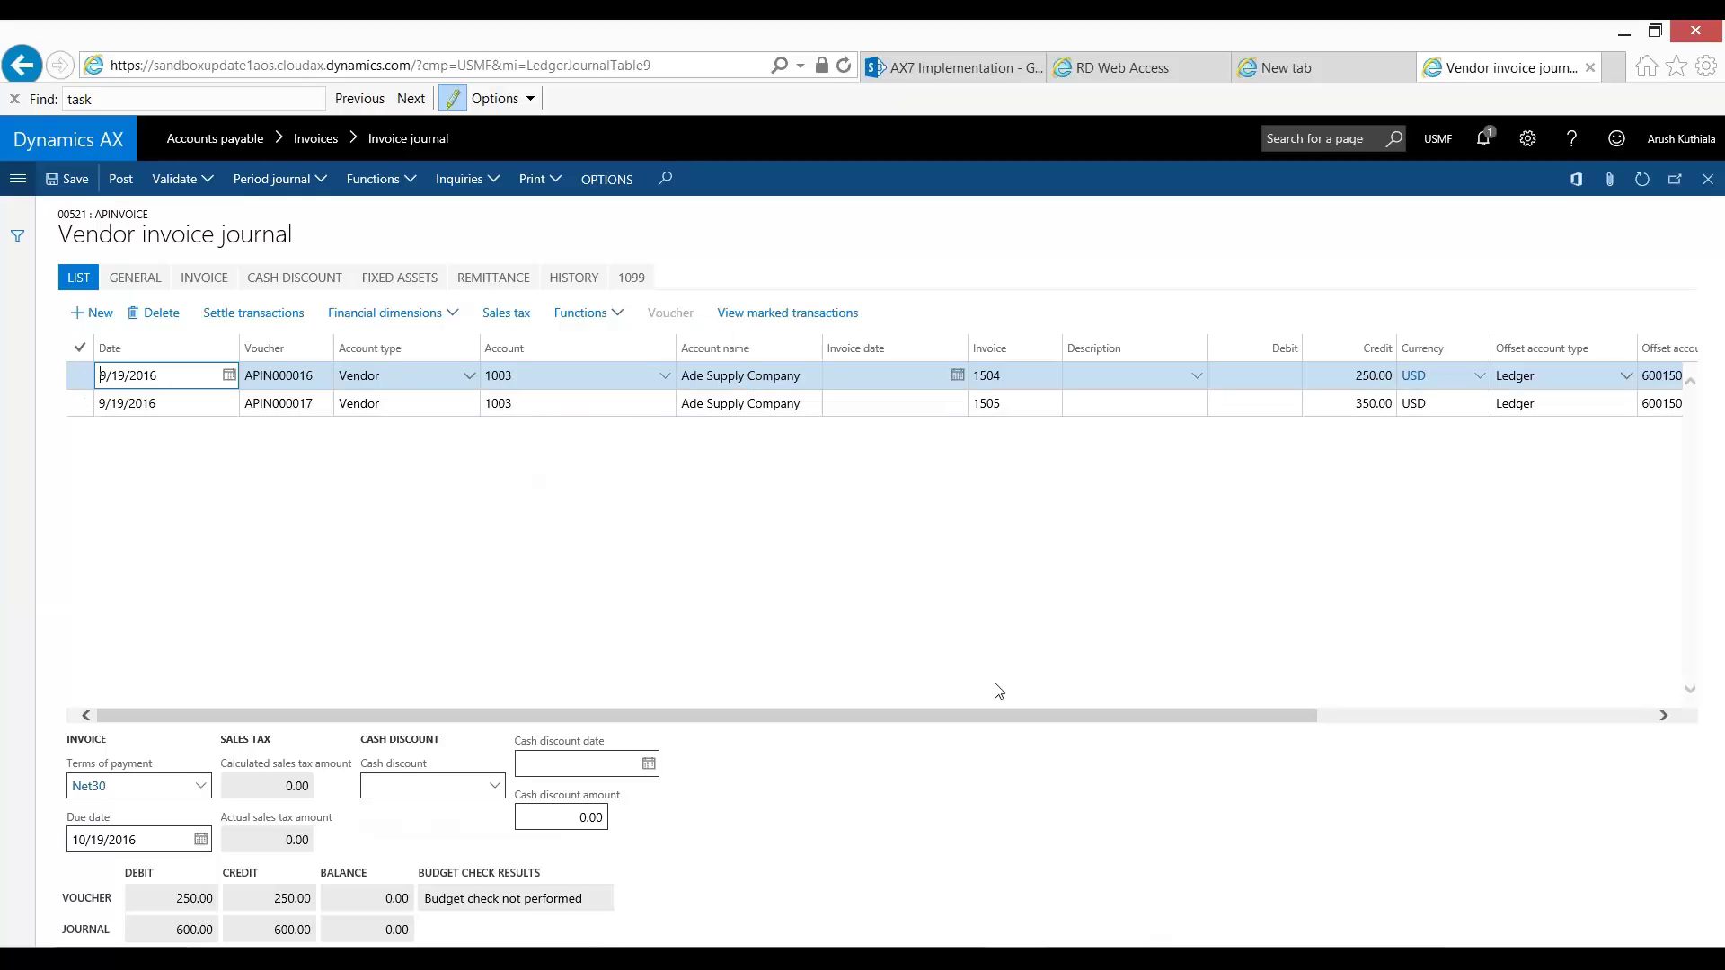
Scroll to the Offset account column and check the invoice 1504 and 1505 lines
{"action": "left_click_drag", "start_coordinate": [1053, 724], "coordinate": [1263, 725]}
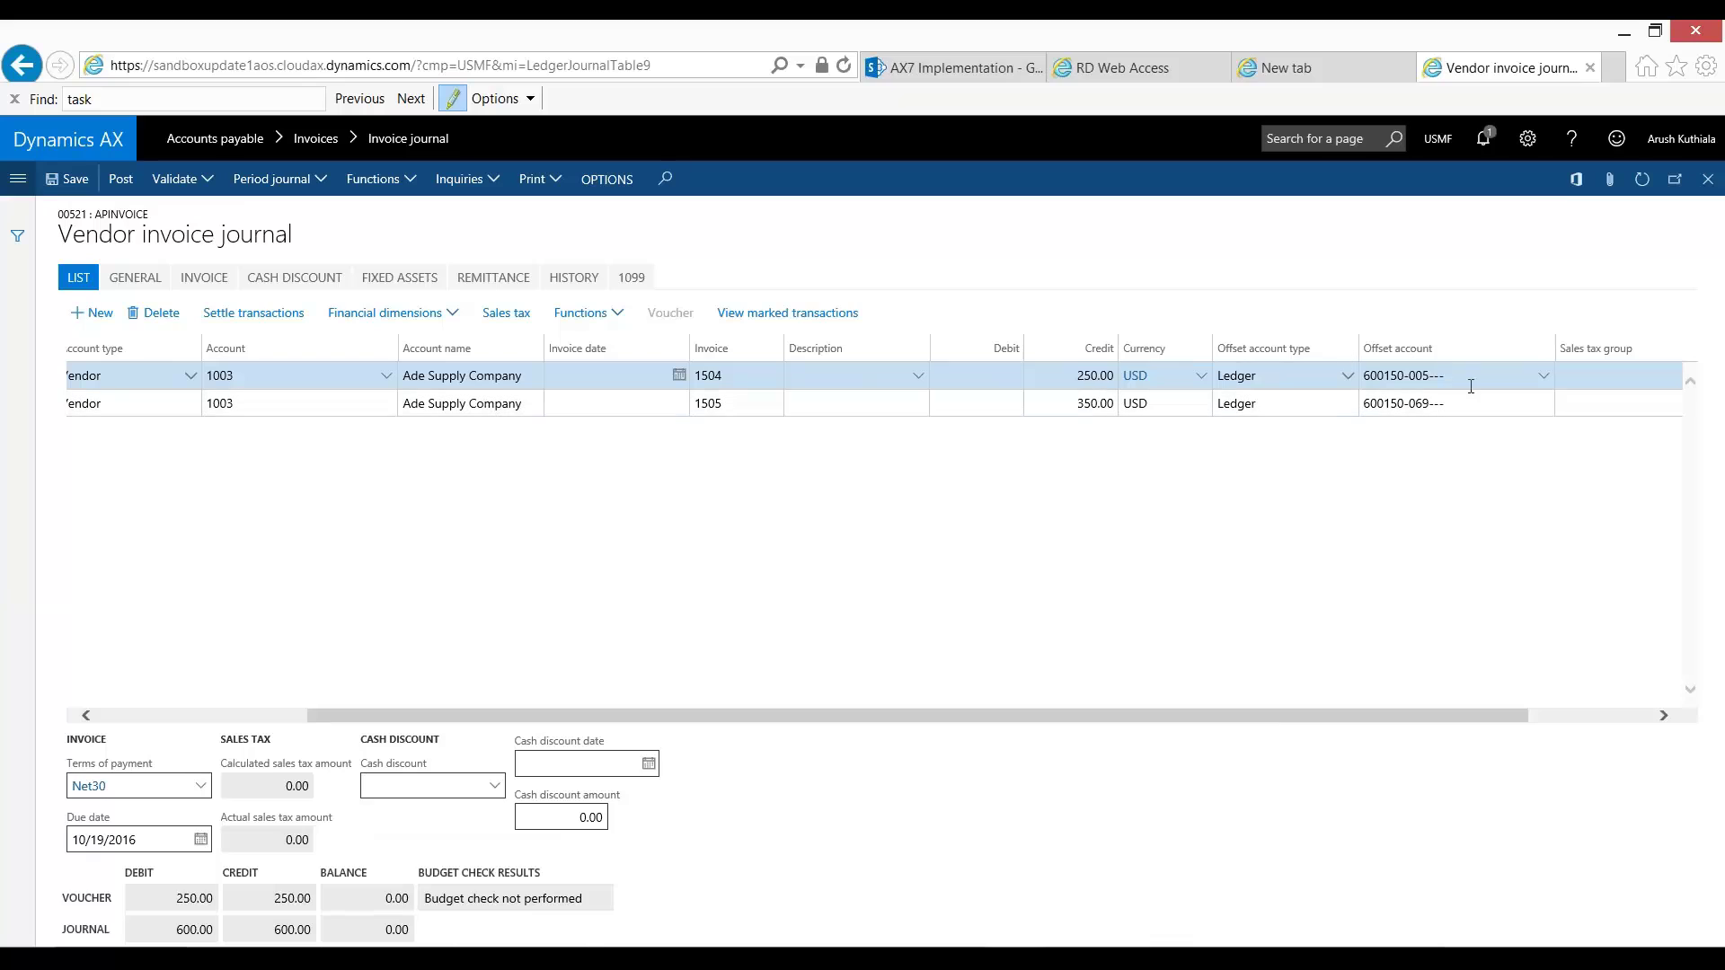
{"action": "mouse_move", "coordinate": [1455, 377]}
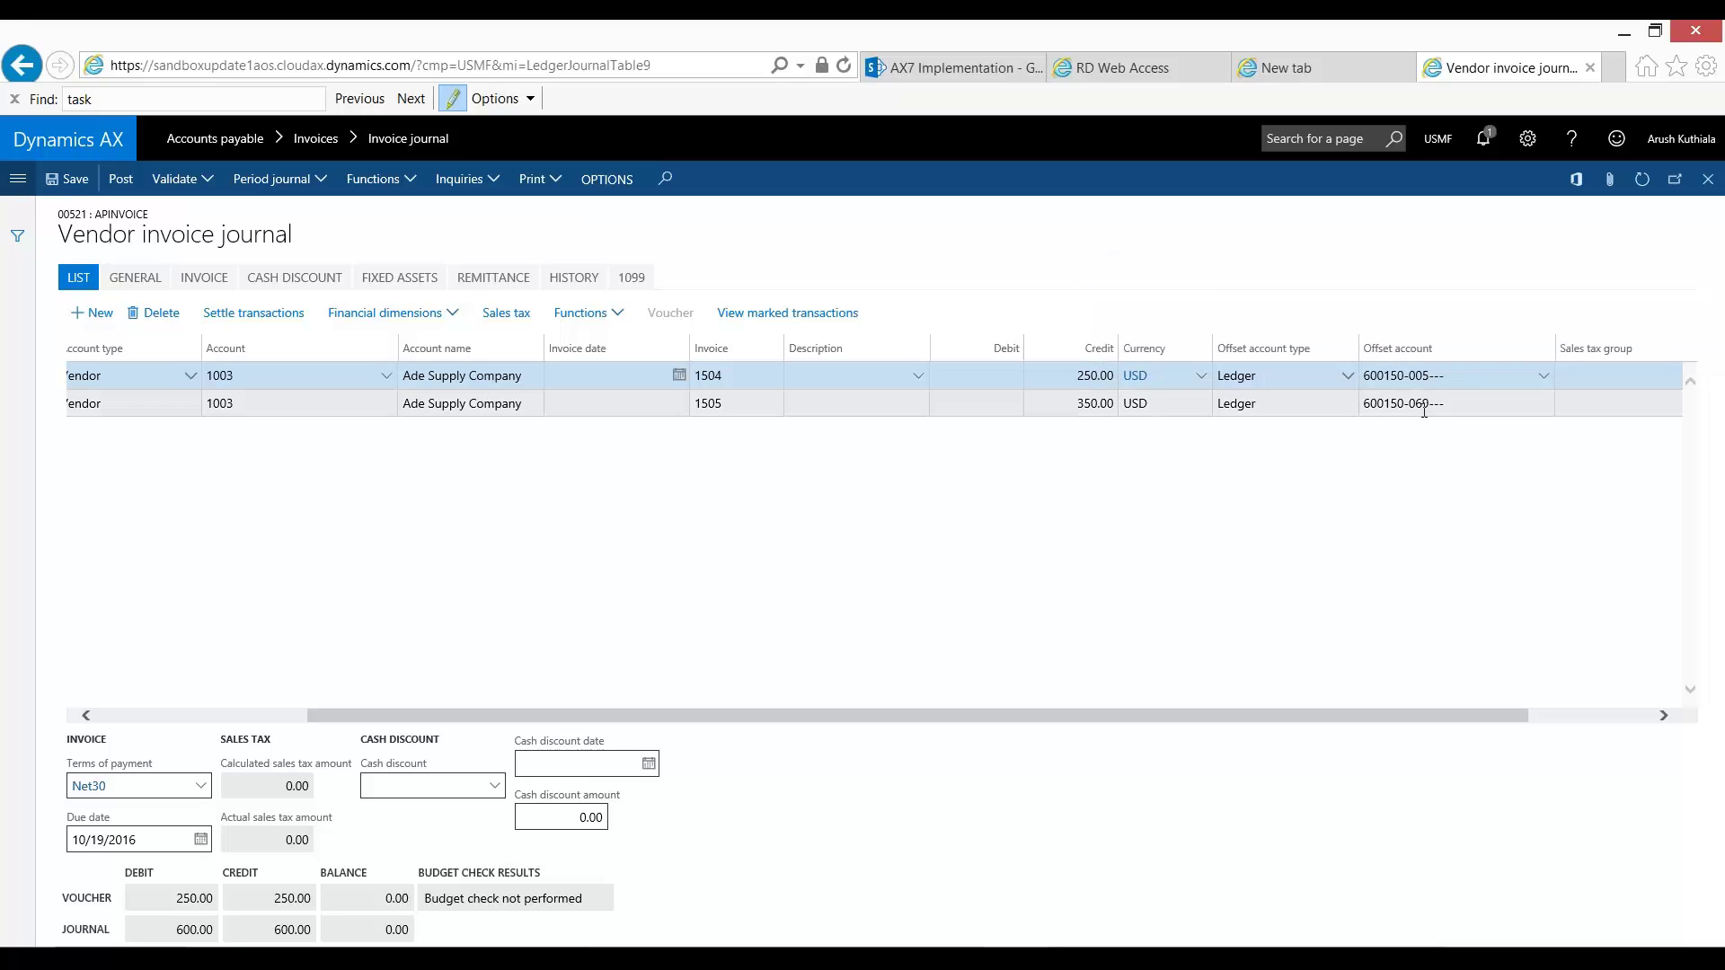
{"action": "mouse_move", "coordinate": [1424, 411]}
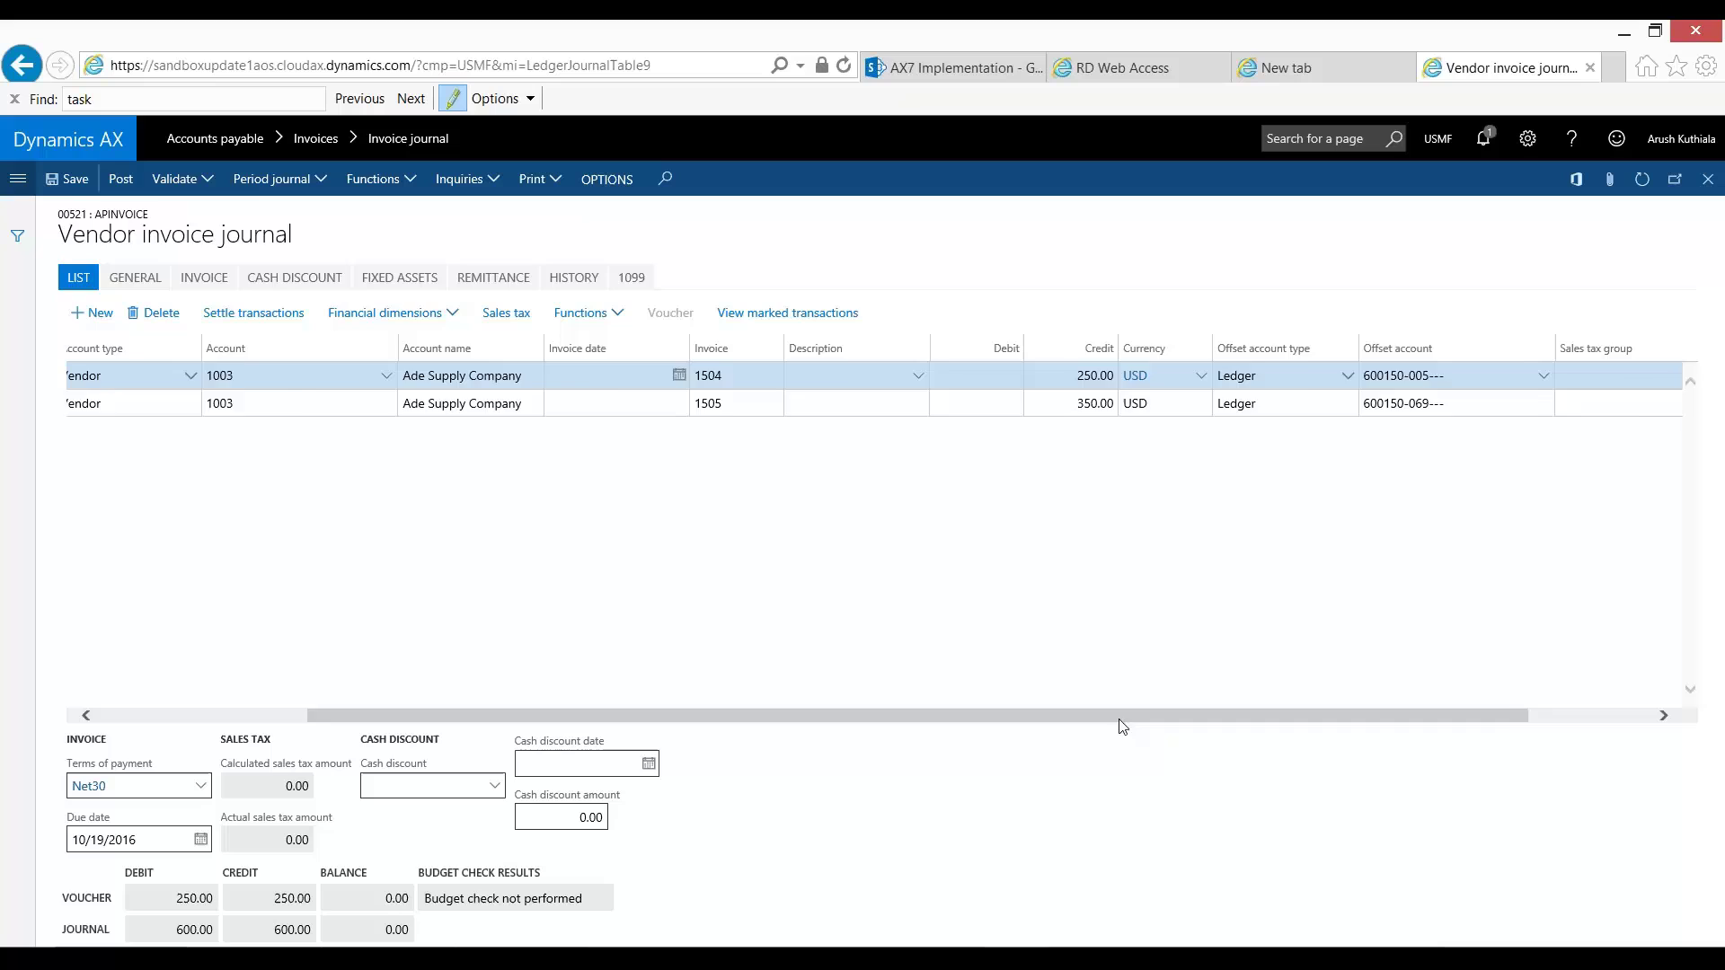
{"action": "left_click_drag", "start_coordinate": [1119, 719], "coordinate": [847, 714]}
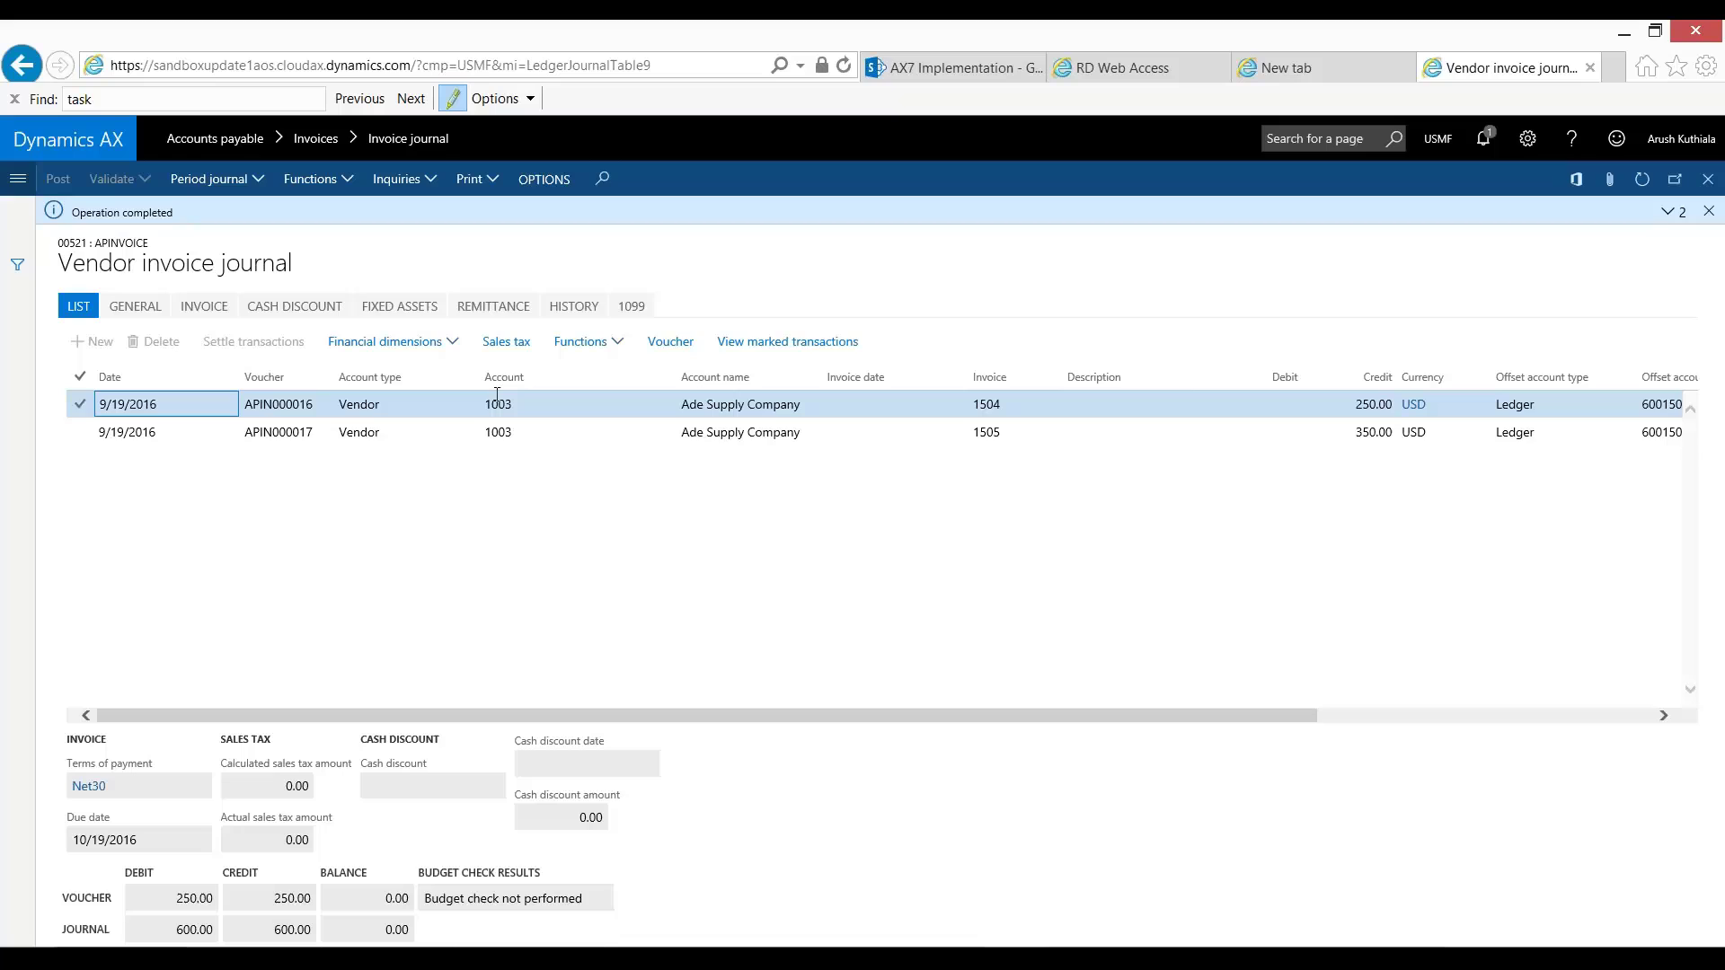
Confirm invoice 1504's account dimension is business unit 005 Electronics, closing without changes
{"action": "left_click", "coordinate": [454, 343]}
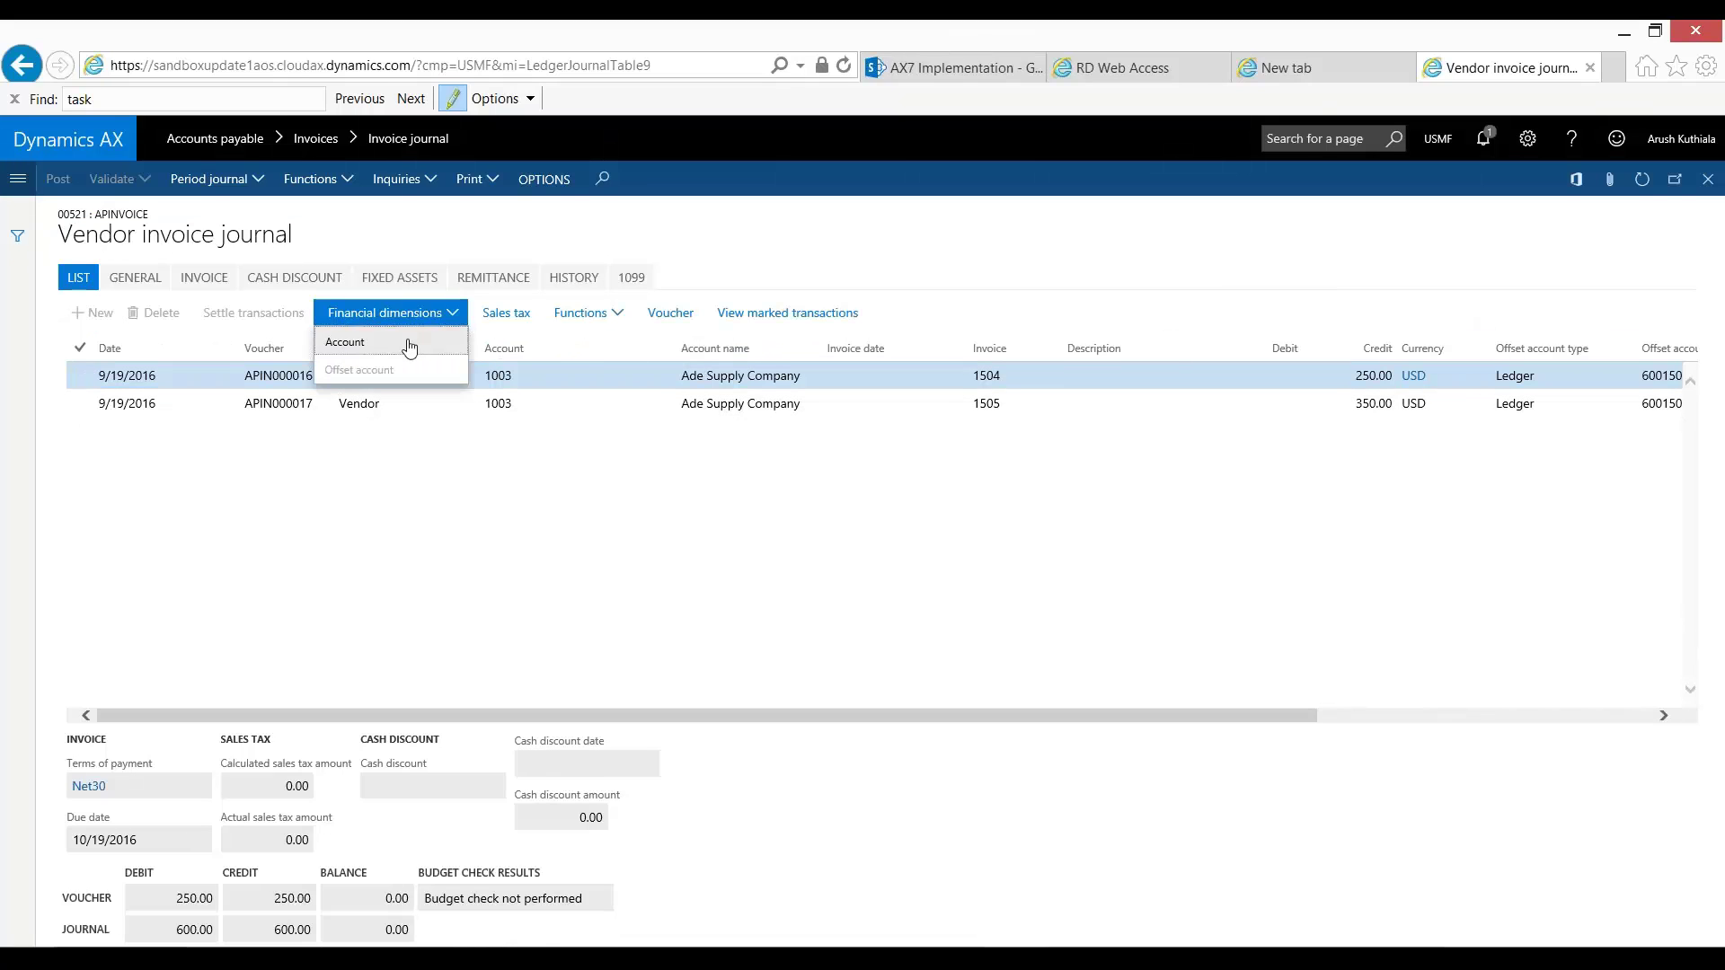
{"action": "left_click", "coordinate": [415, 344]}
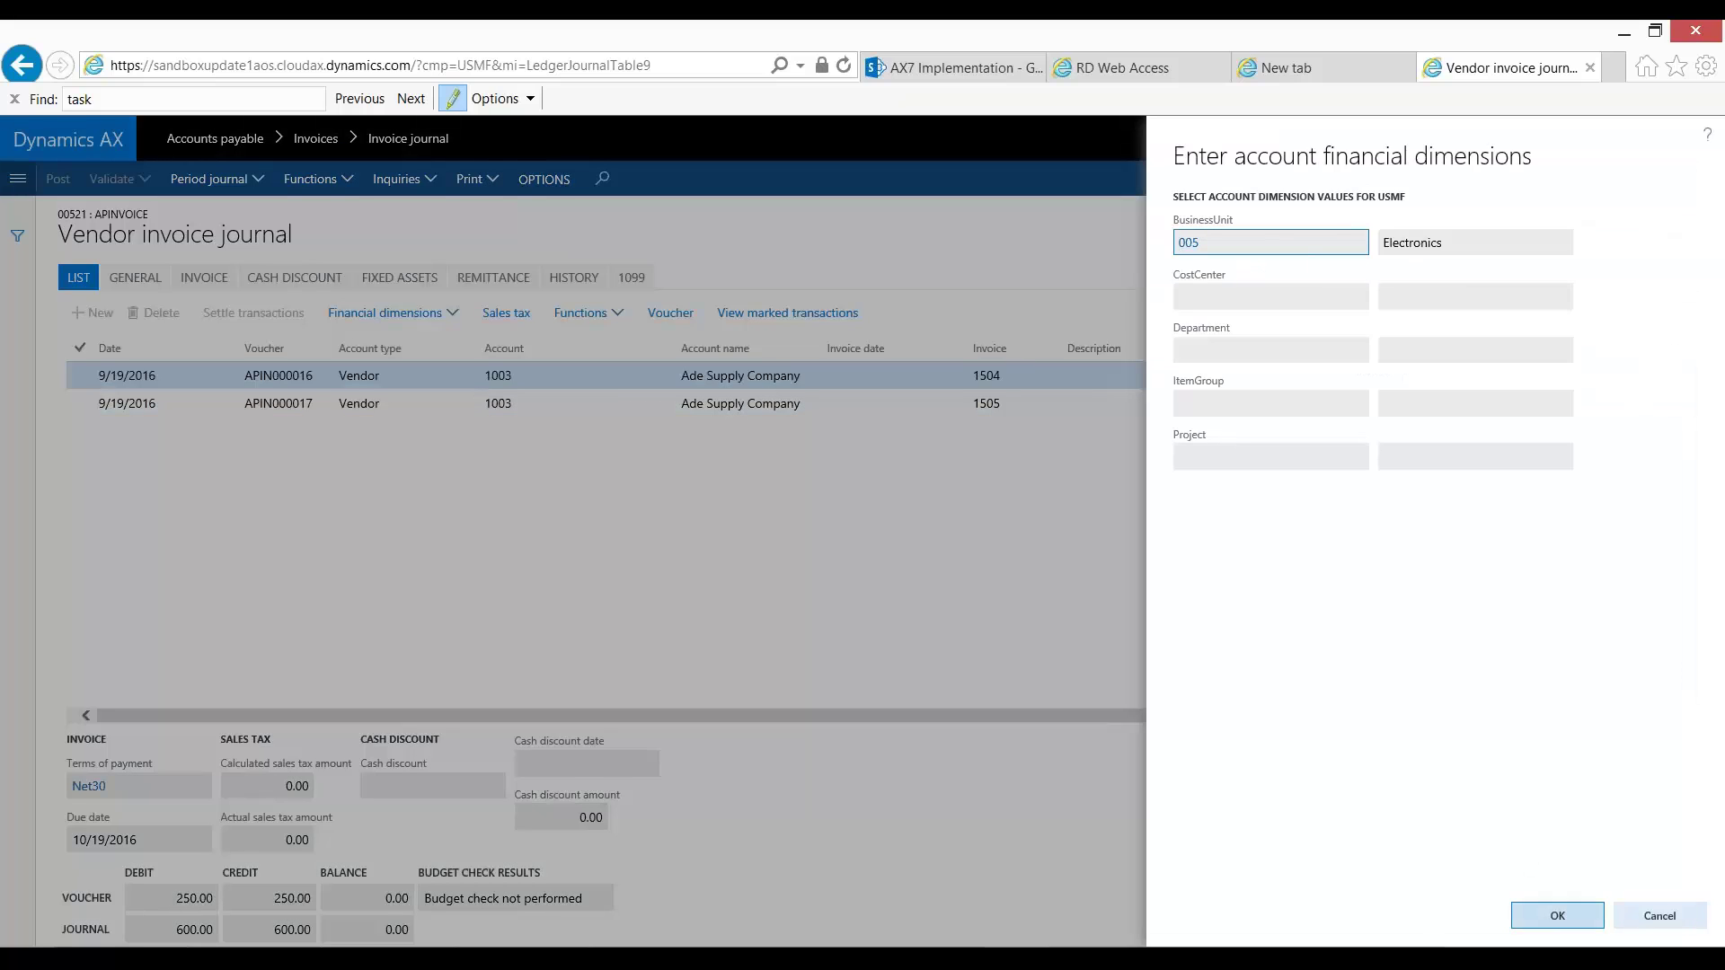
{"action": "left_click", "coordinate": [1659, 915]}
Confirm invoice 1505's account dimension is business unit 069 Chemical, closing without changes
{"action": "left_click", "coordinate": [450, 403]}
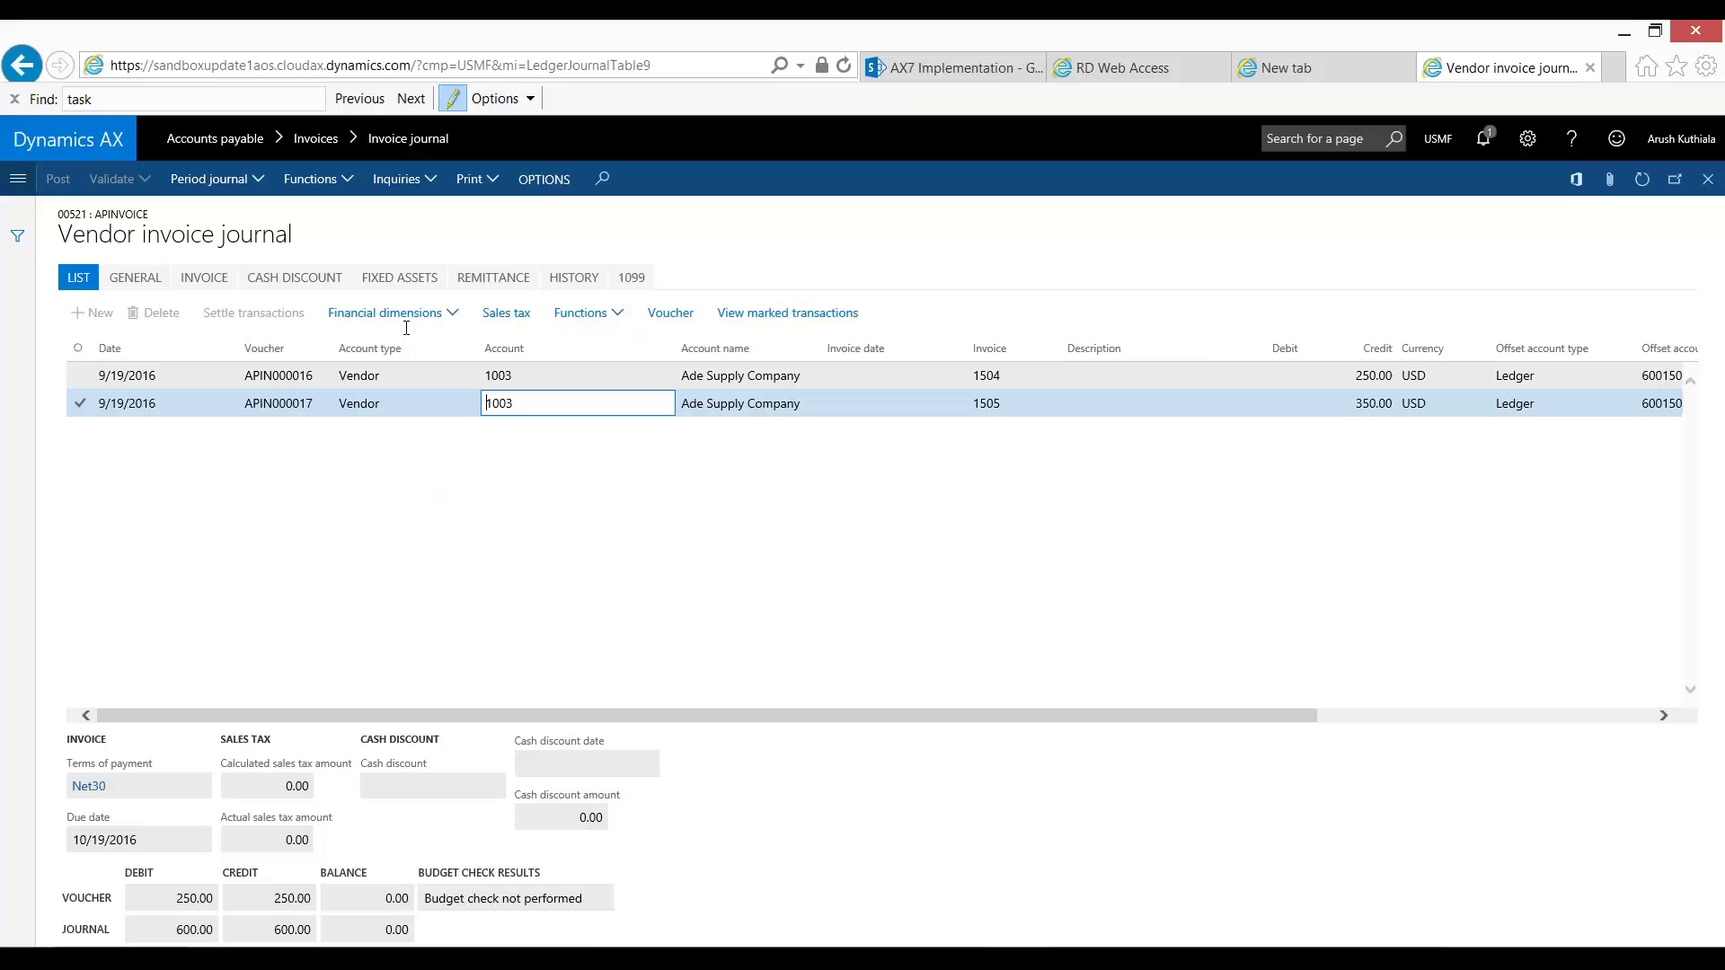
{"action": "left_click", "coordinate": [451, 316]}
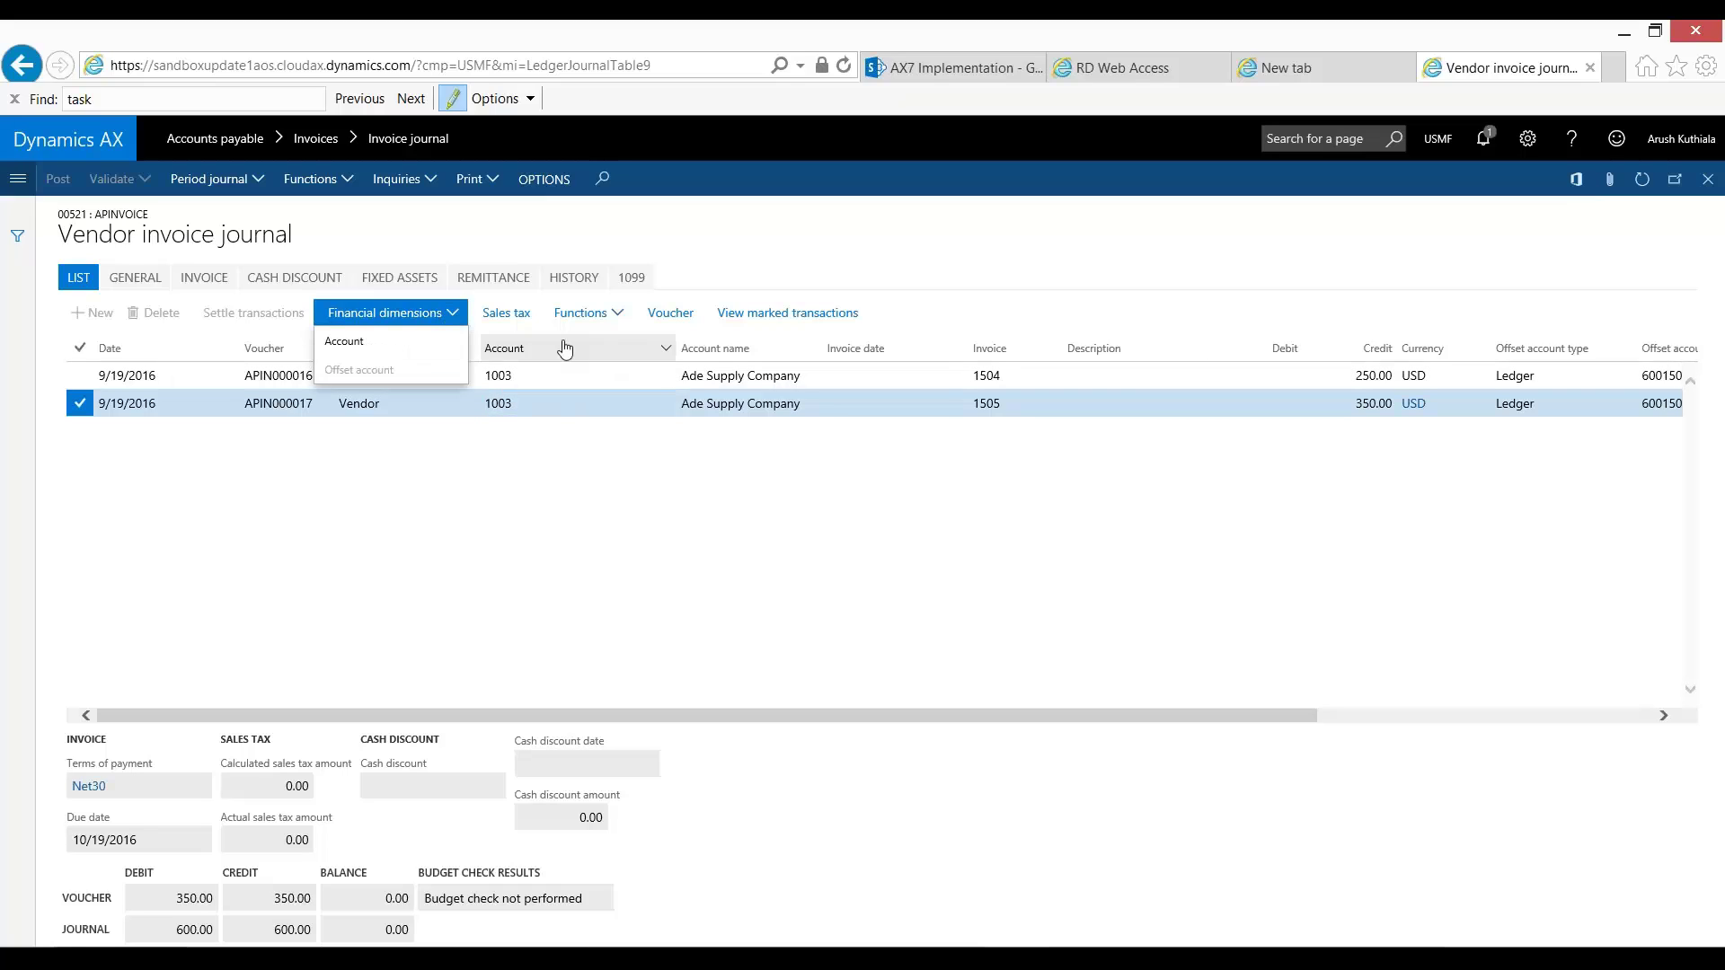
{"action": "left_click", "coordinate": [435, 342]}
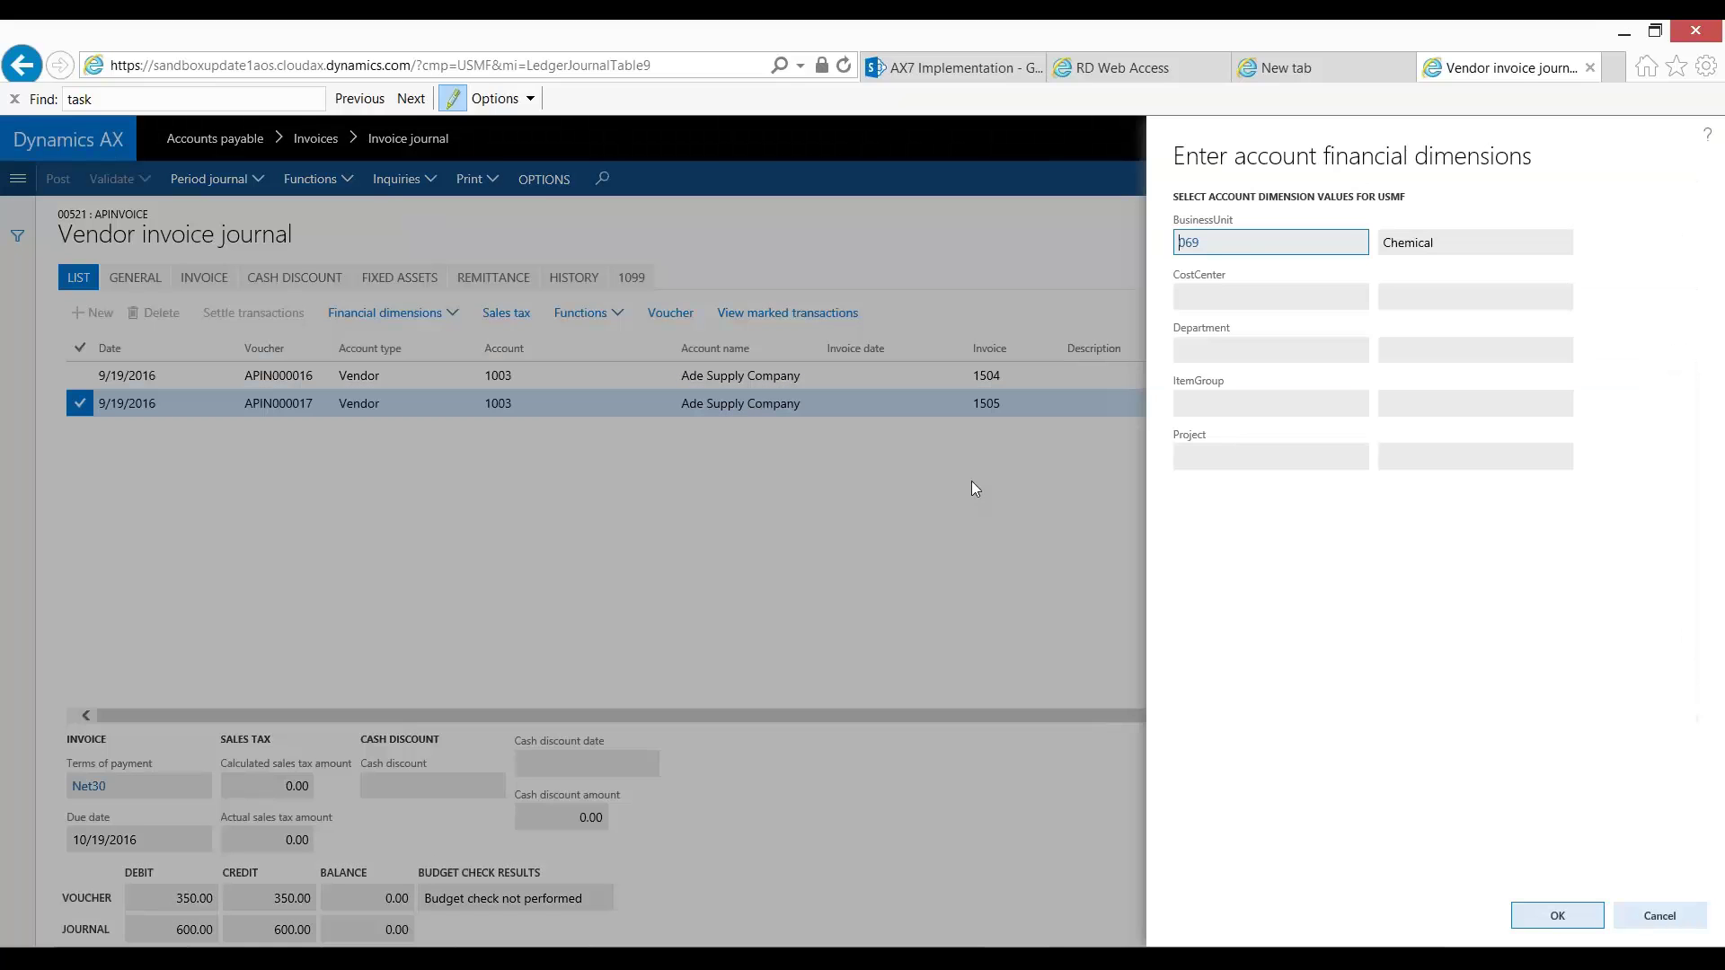
{"action": "left_click", "coordinate": [1640, 925]}
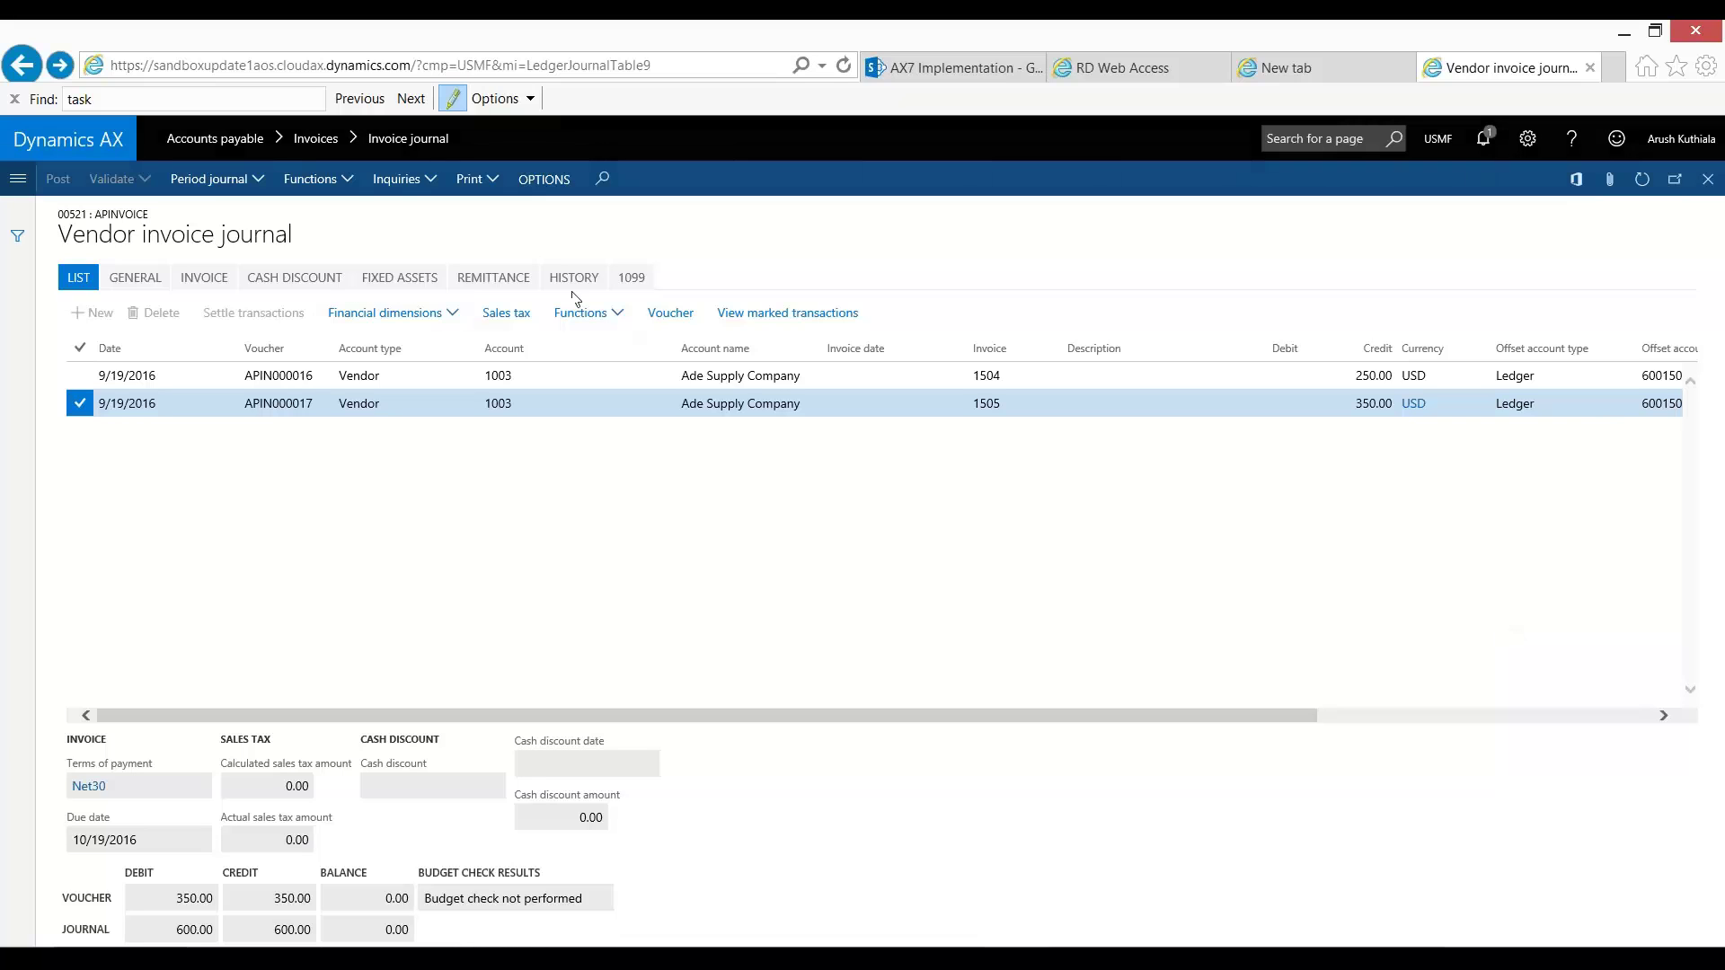
Open the General ledger audit trail and display voucher transactions for journal 00521
{"action": "key", "text": "Escape"}
{"action": "left_click", "coordinate": [18, 183]}
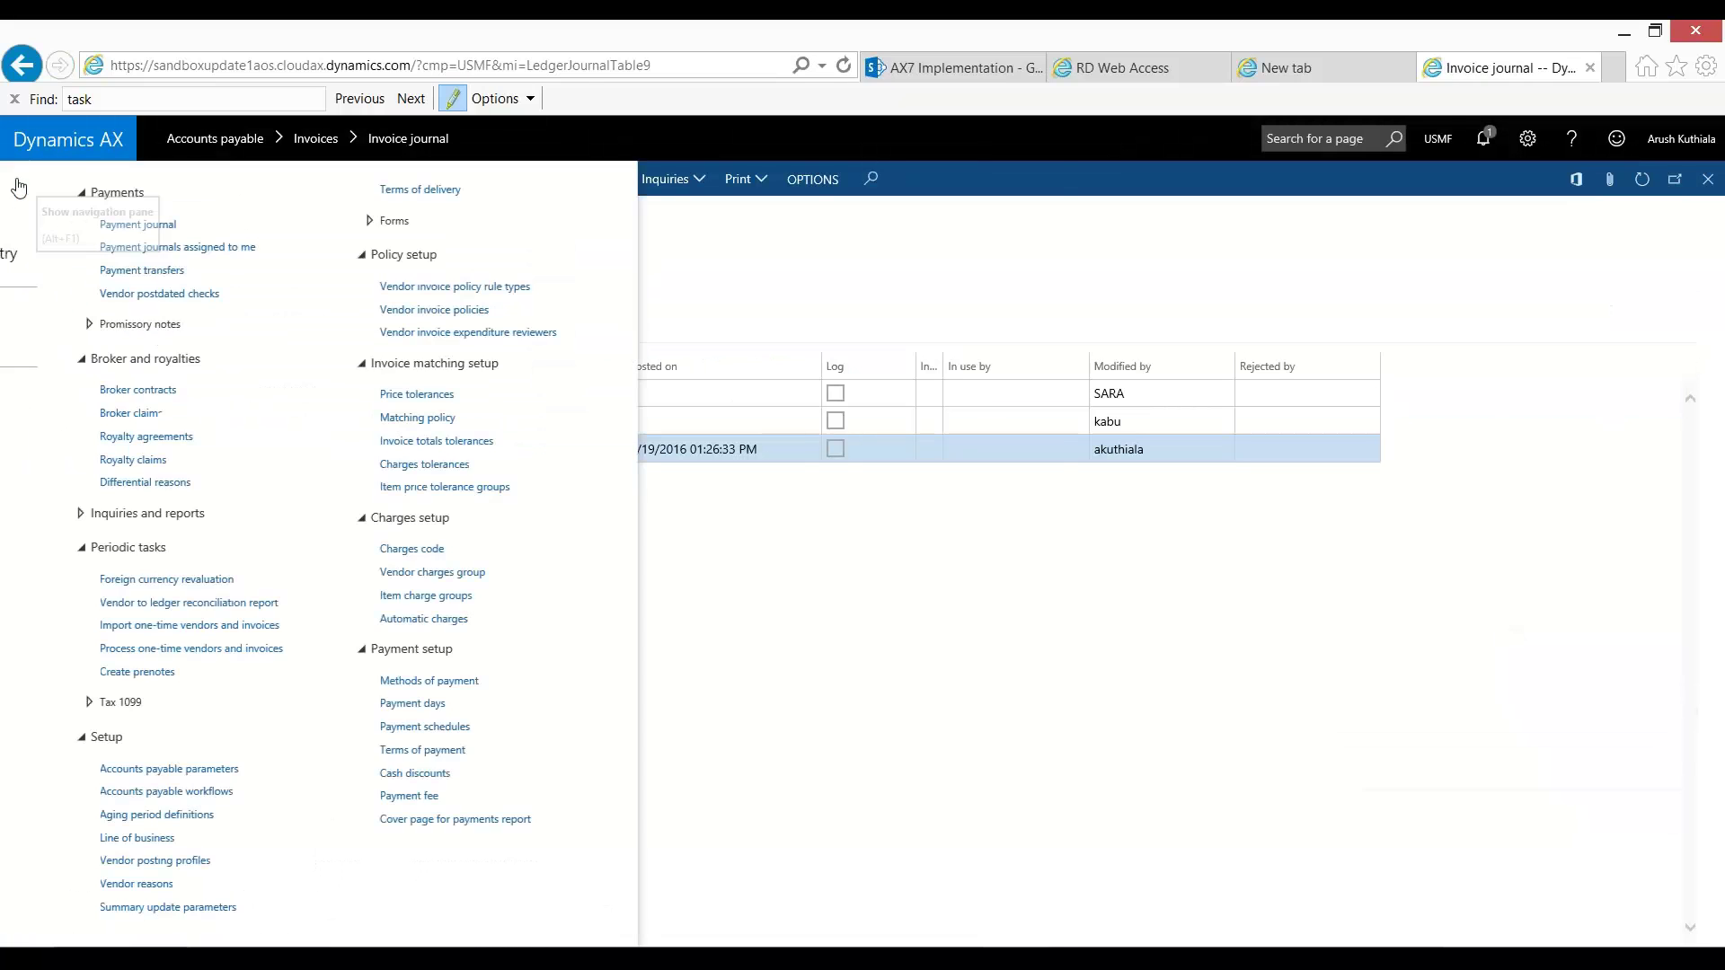
{"action": "left_click", "coordinate": [81, 638]}
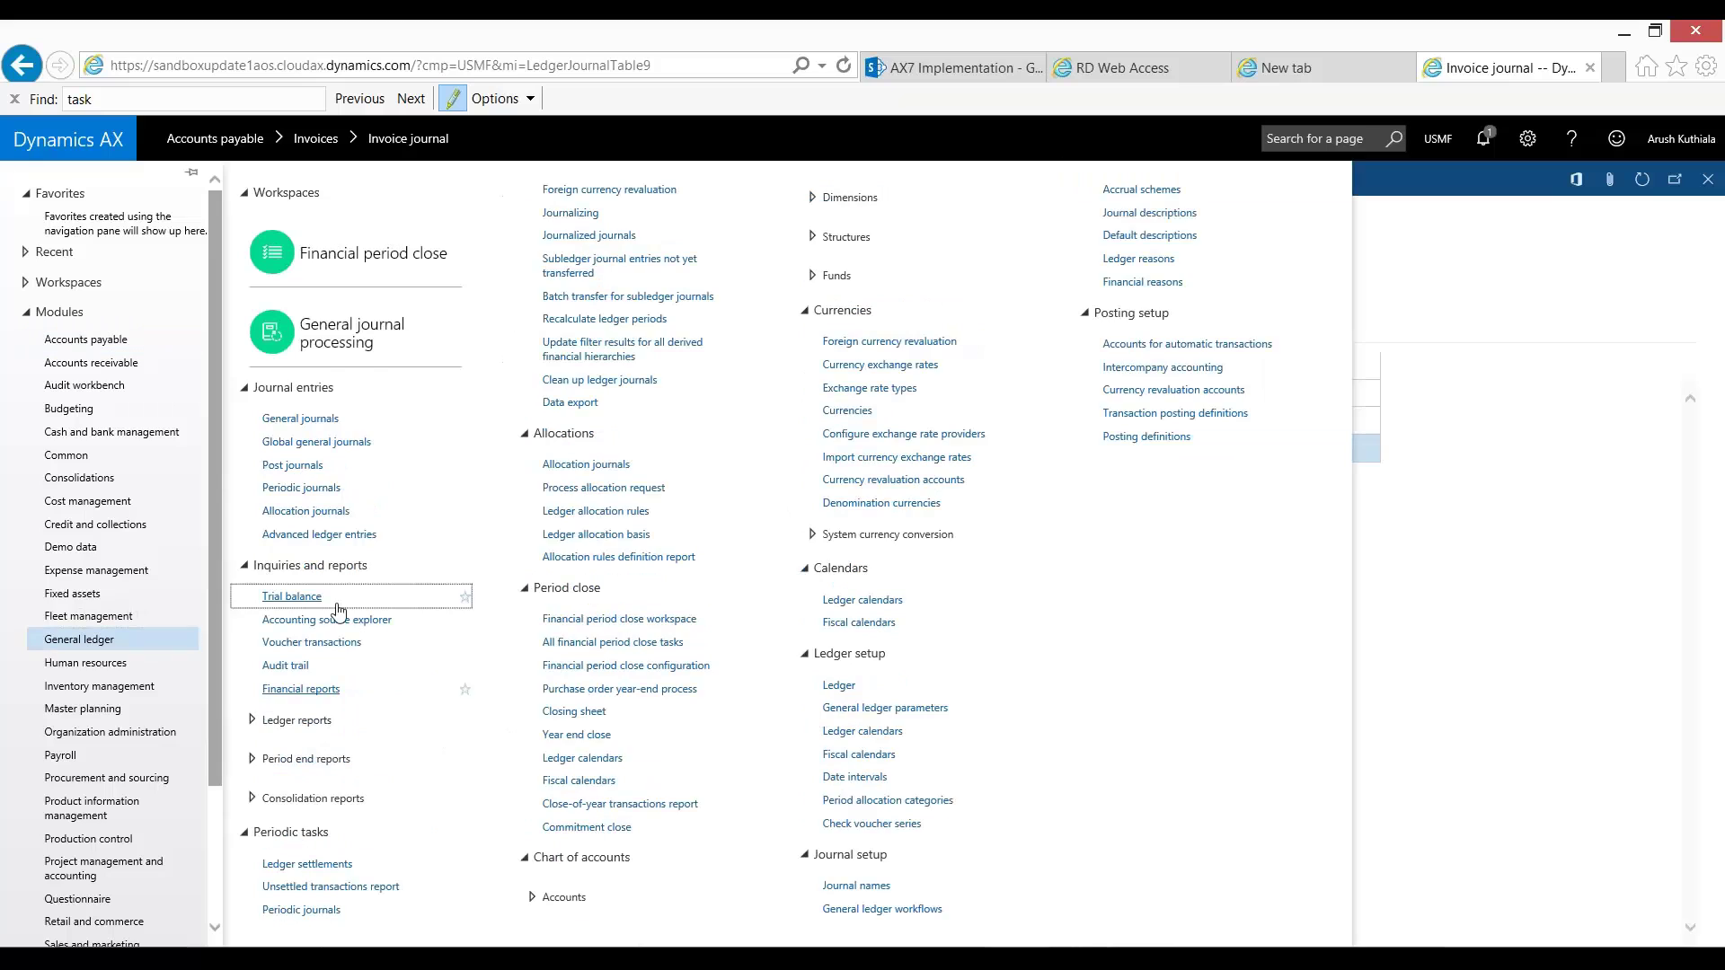
{"action": "left_click", "coordinate": [296, 667]}
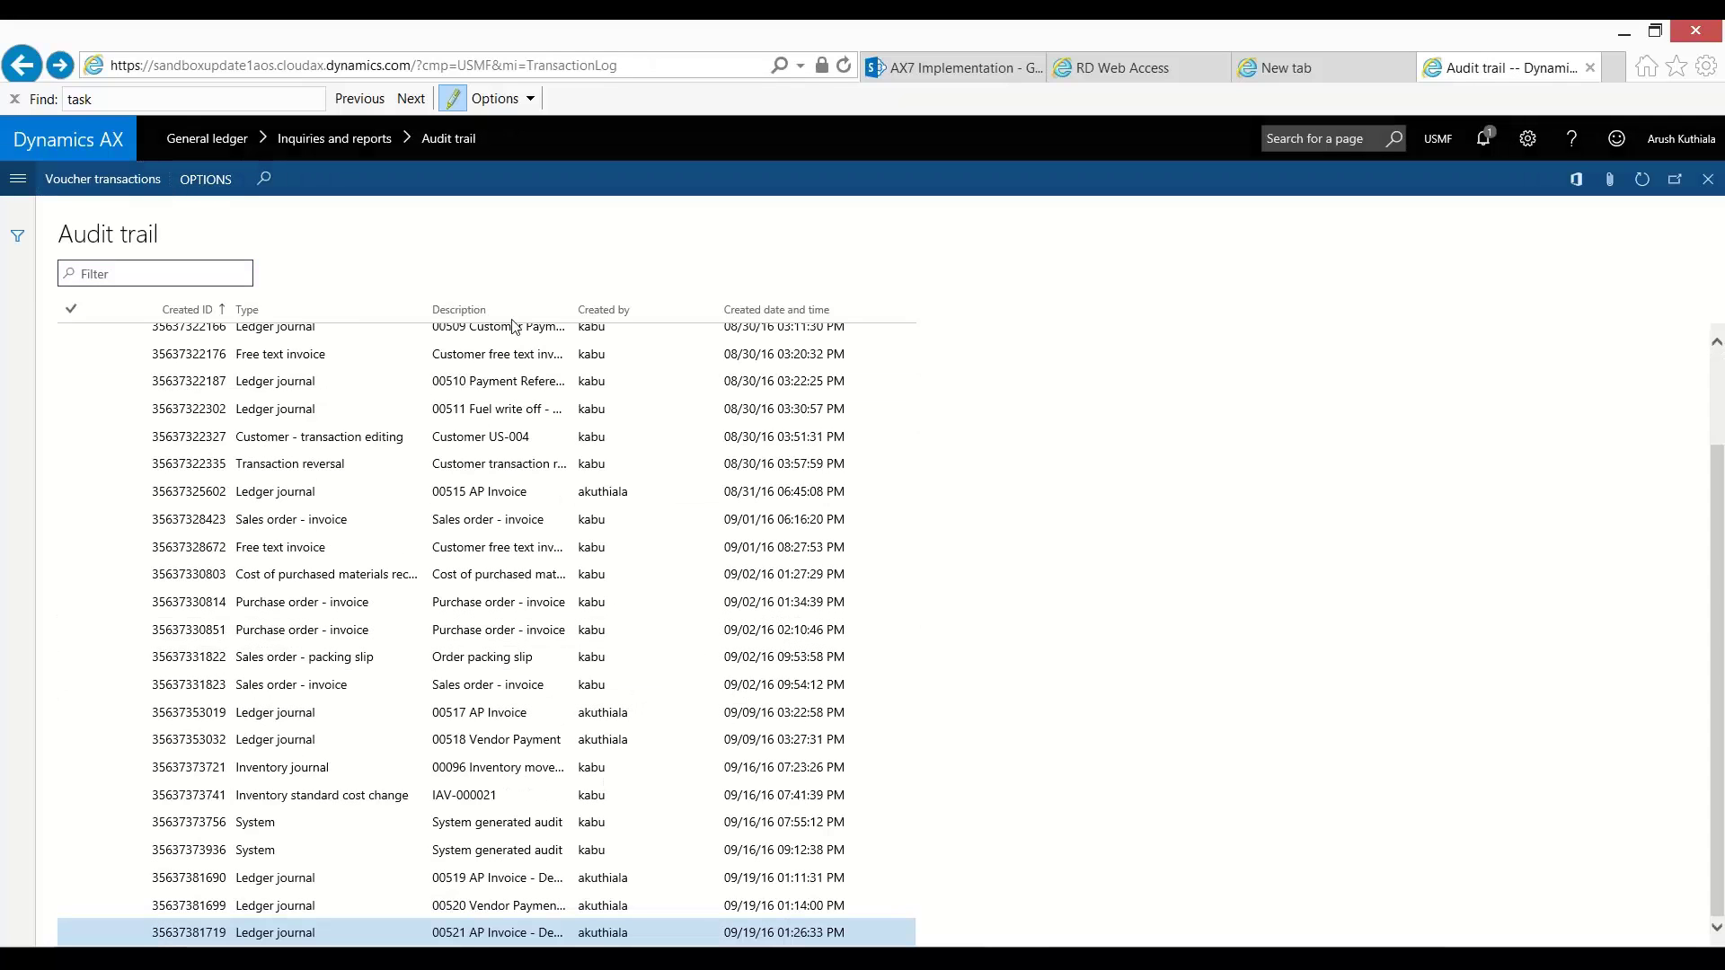
{"action": "left_click", "coordinate": [99, 177]}
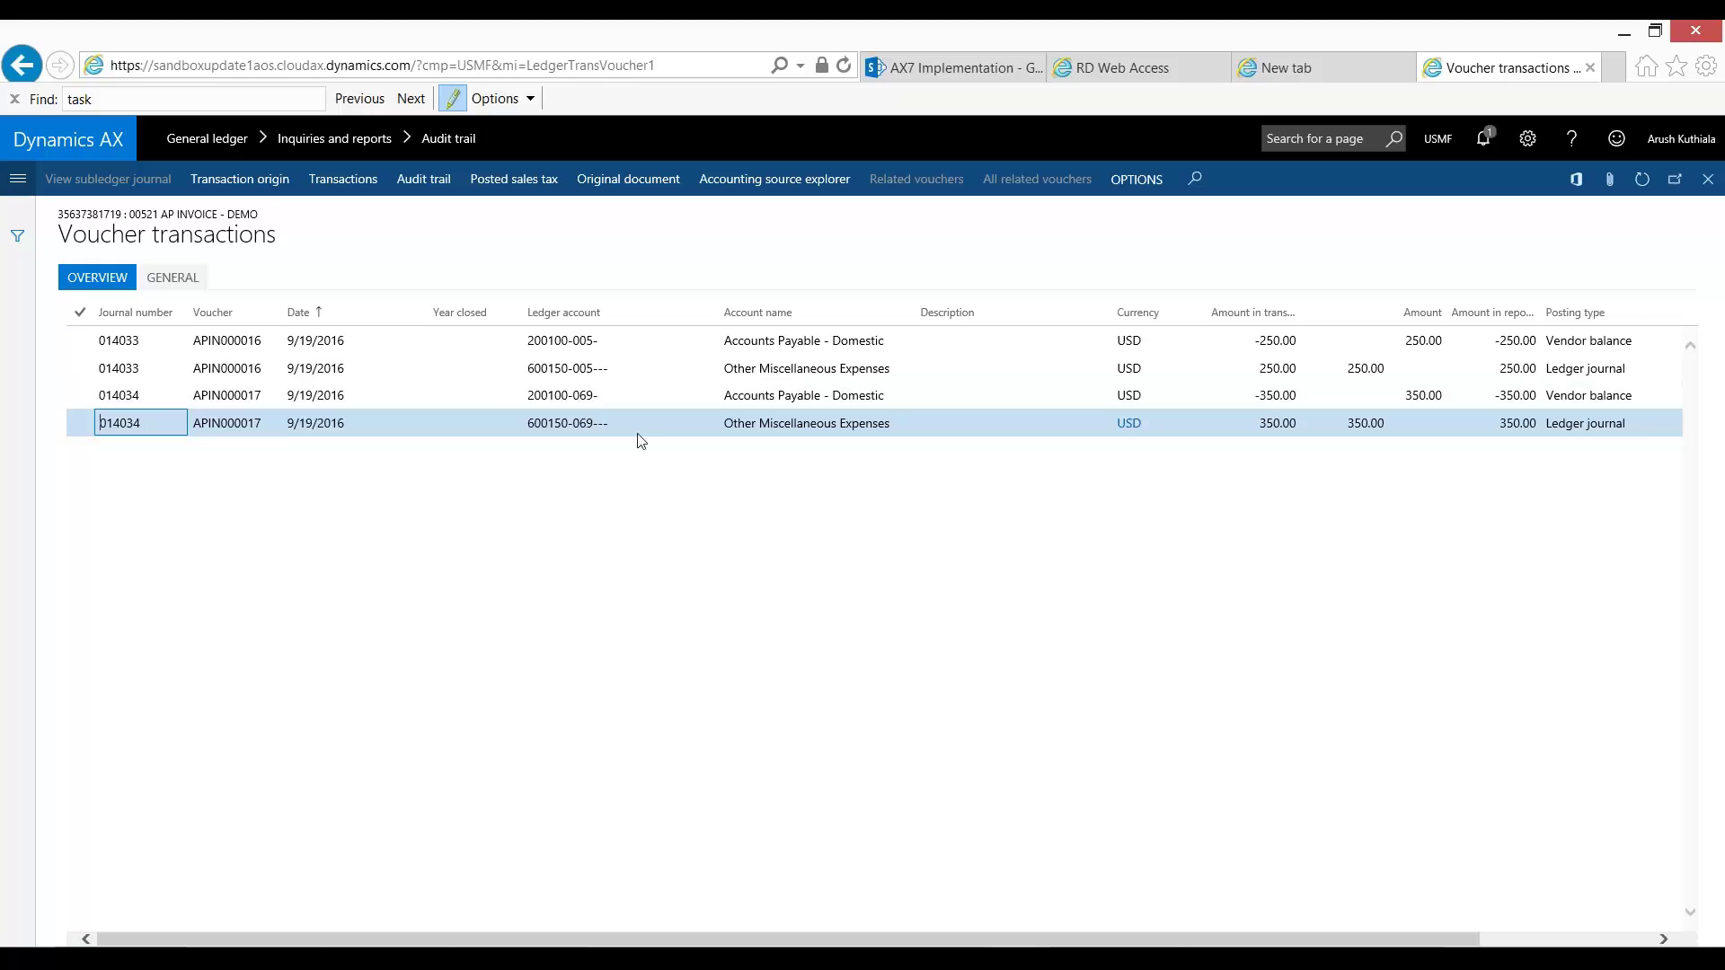
Inspect the 200100-069 payables and 600150-069 expense entries, then return to Accounts payable
{"action": "left_click", "coordinate": [743, 408]}
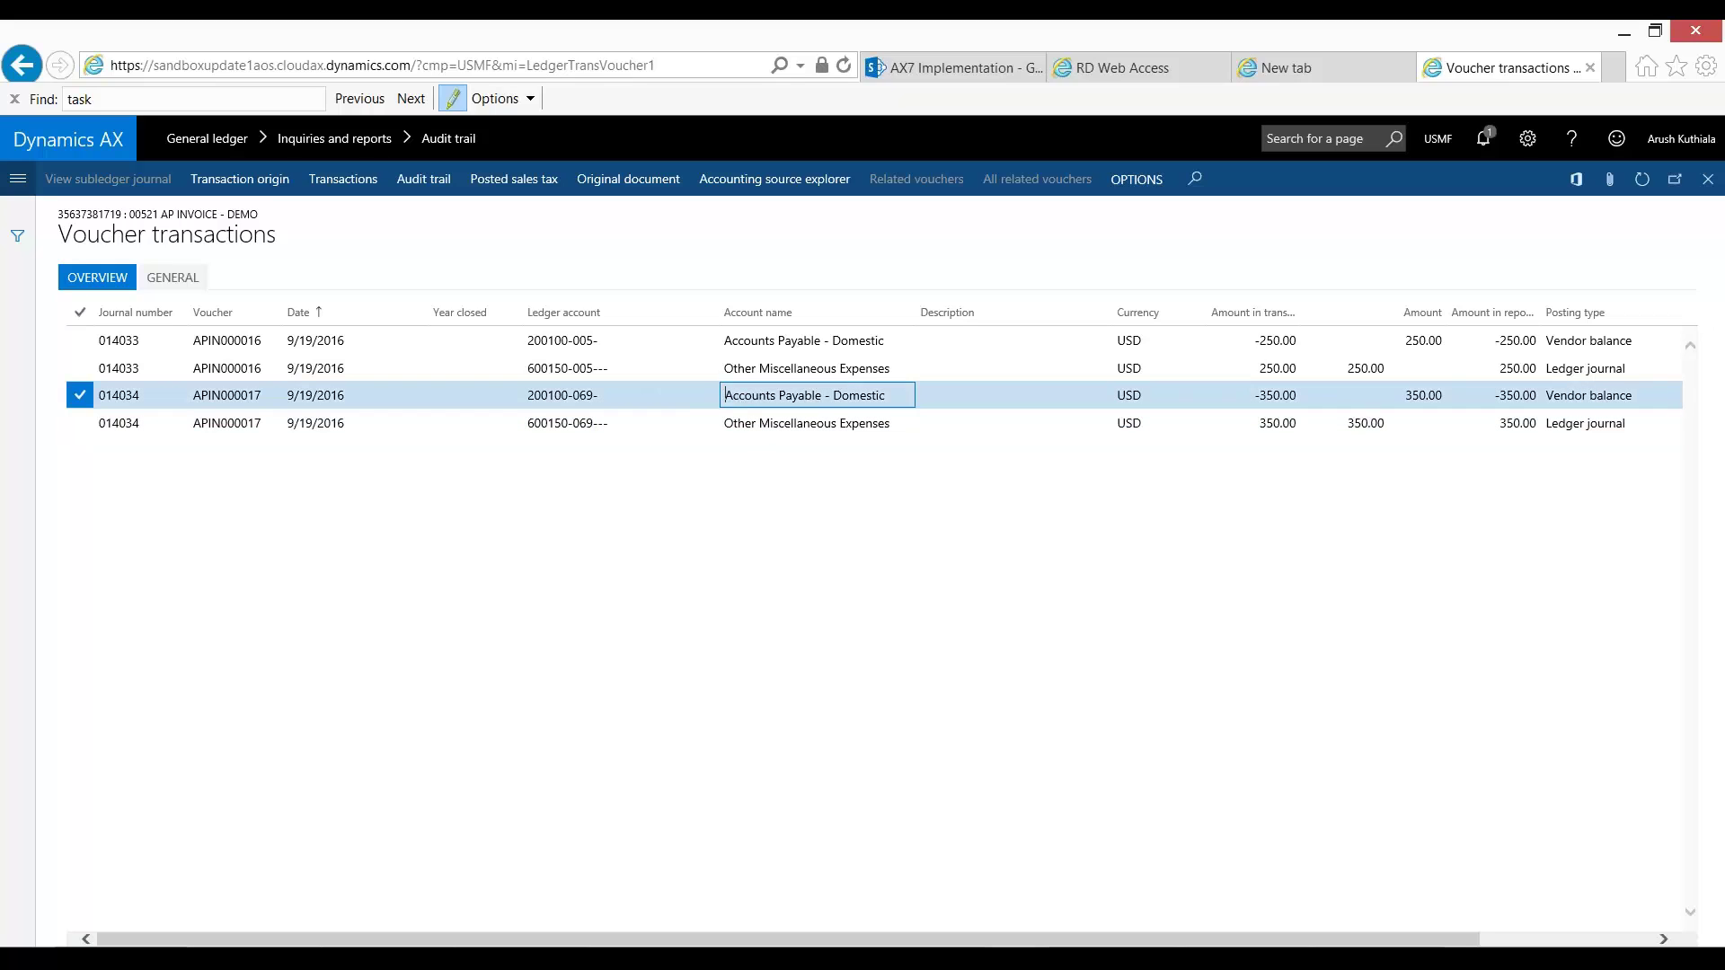
{"action": "left_click", "coordinate": [772, 425]}
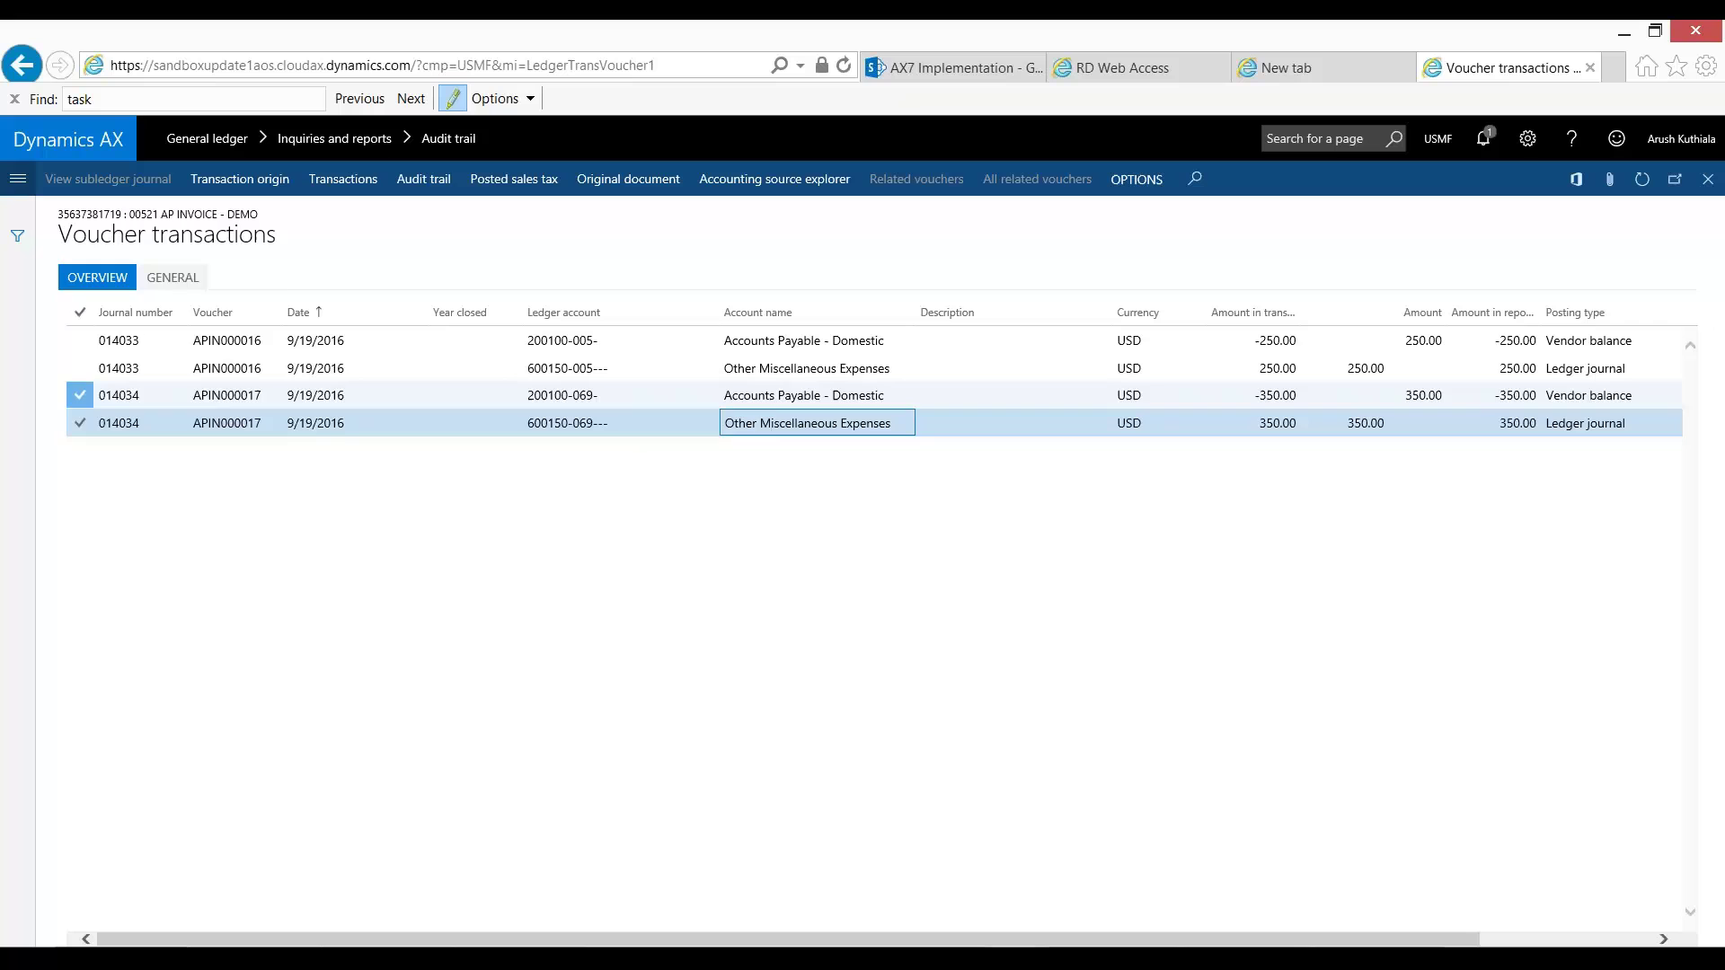
{"action": "left_click", "coordinate": [20, 181]}
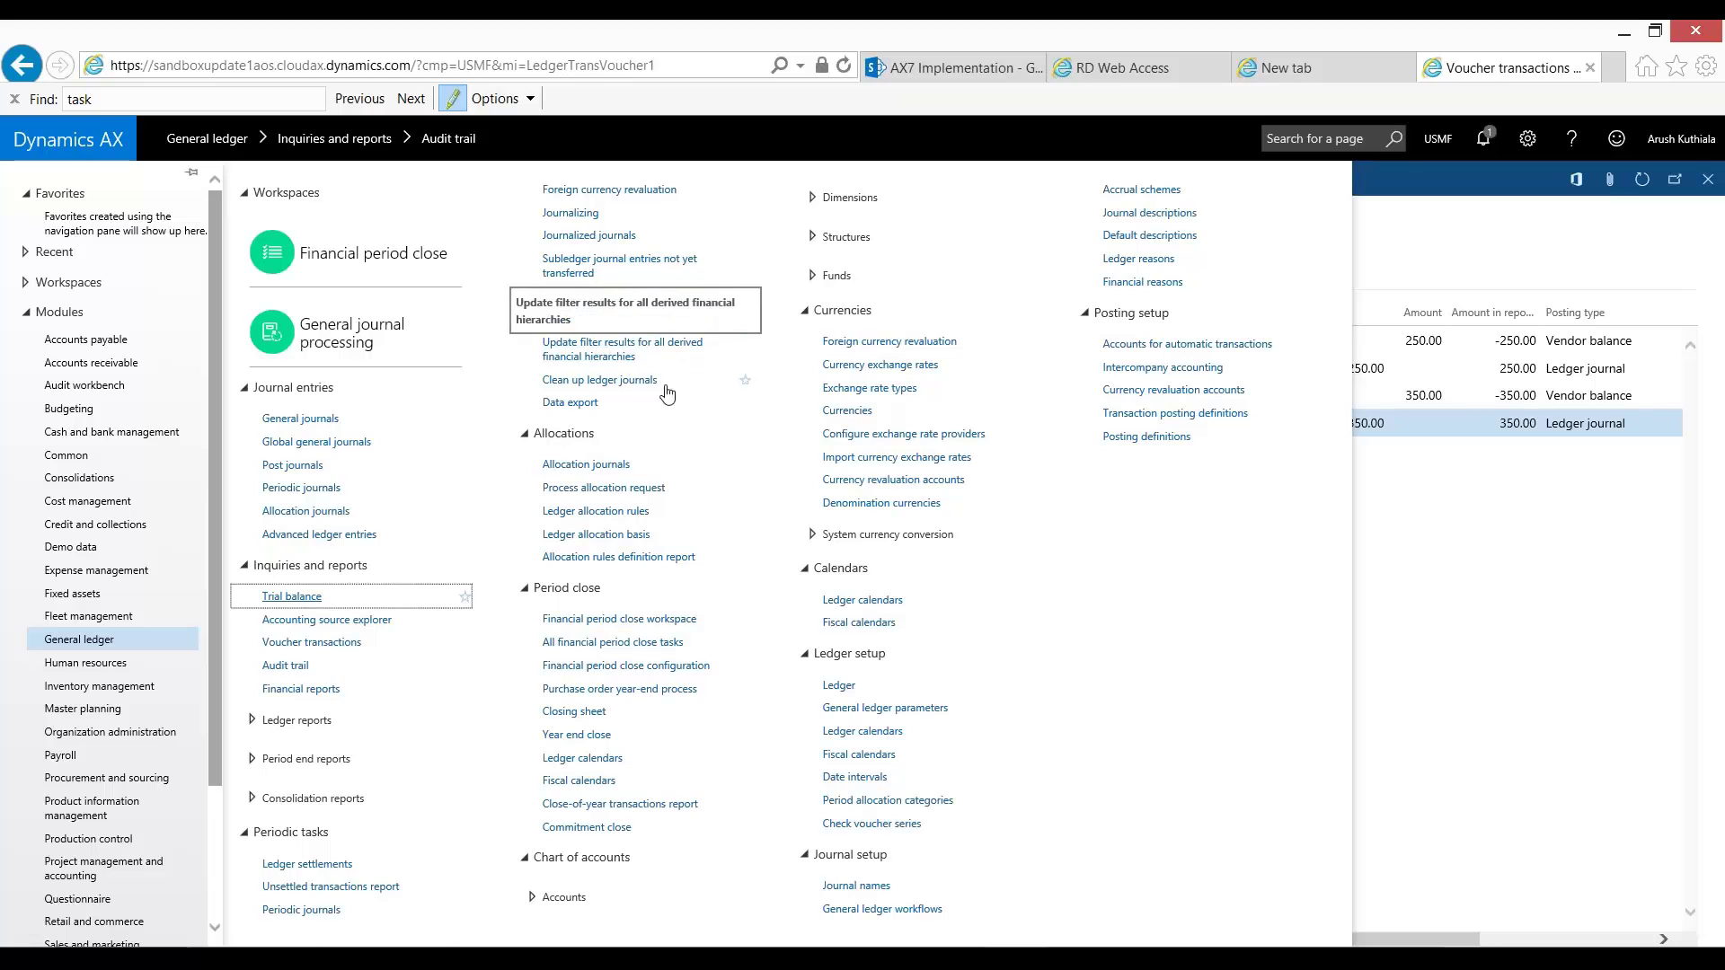
{"action": "left_click", "coordinate": [124, 345]}
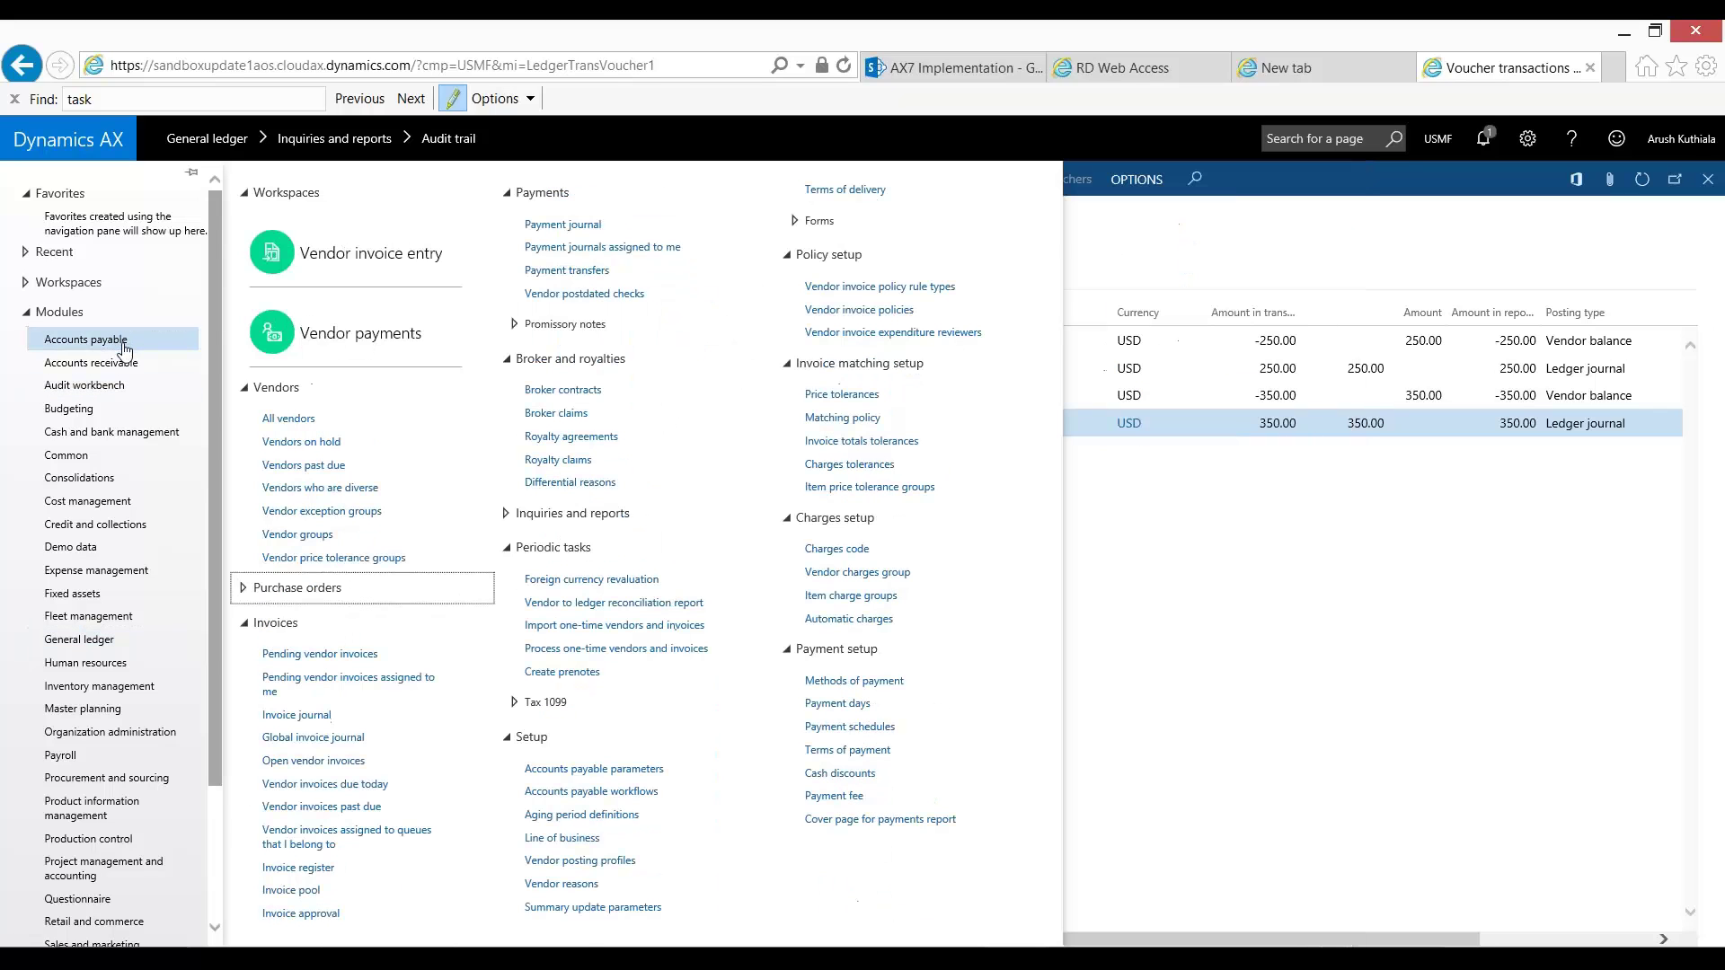
Create a new VendPay payment journal, 00522, and open its Vendor payments lines
{"action": "left_click", "coordinate": [578, 231]}
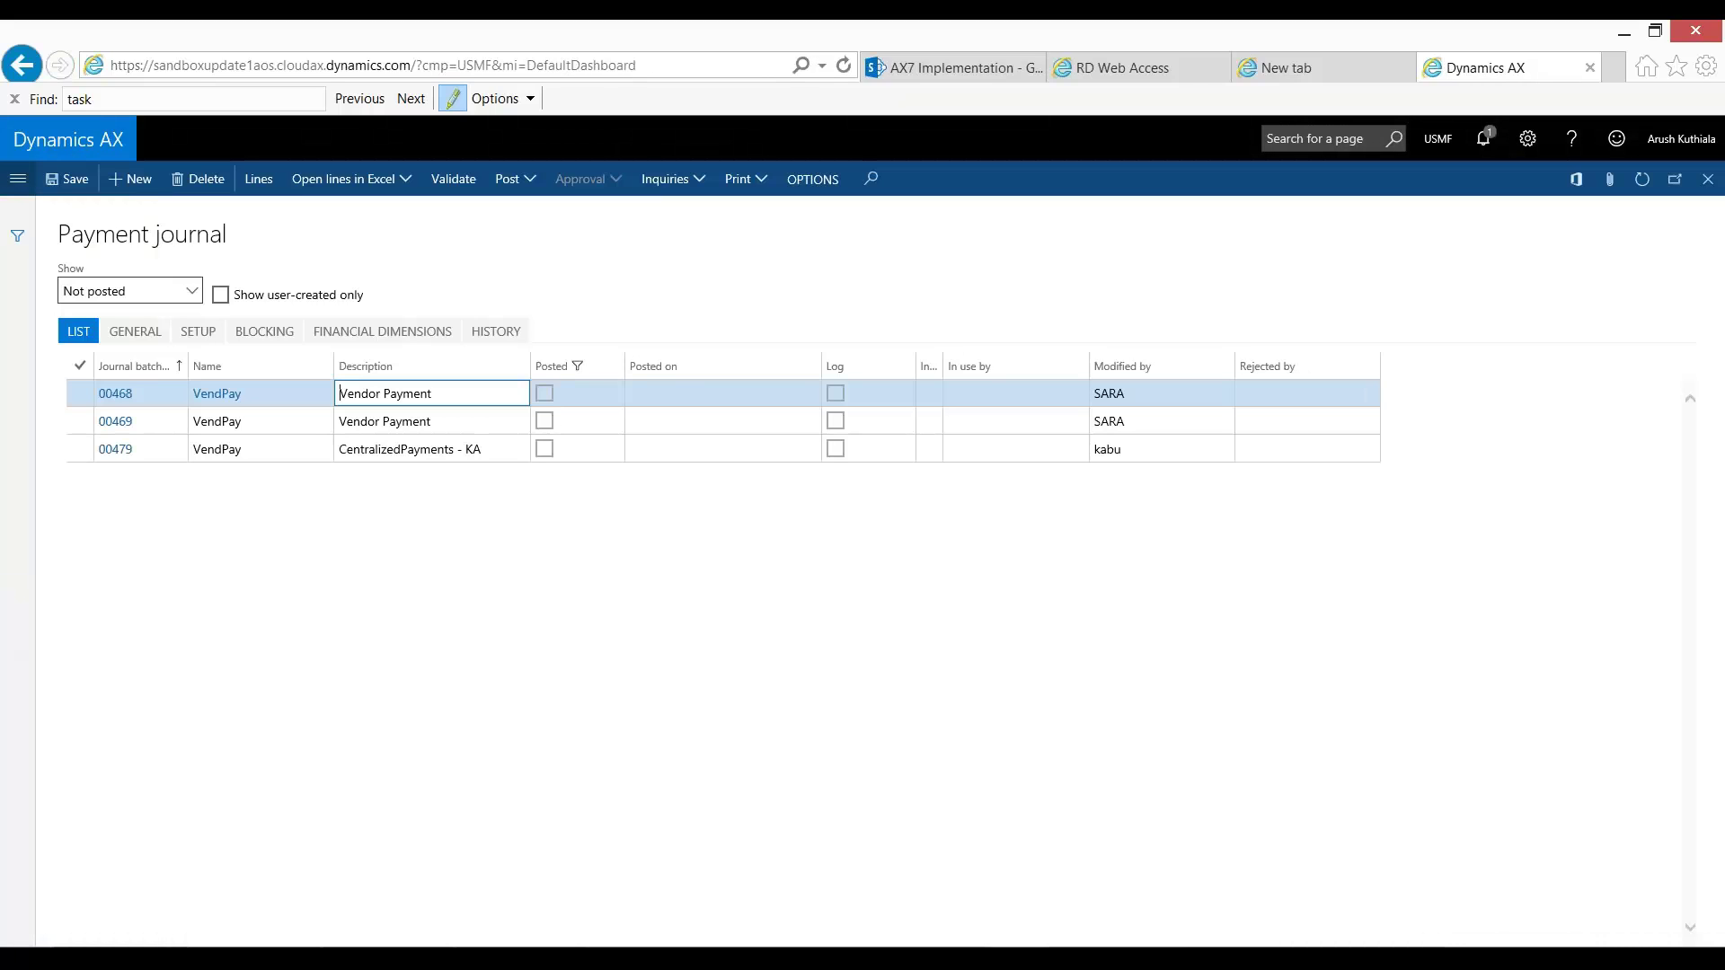
{"action": "left_click", "coordinate": [131, 179]}
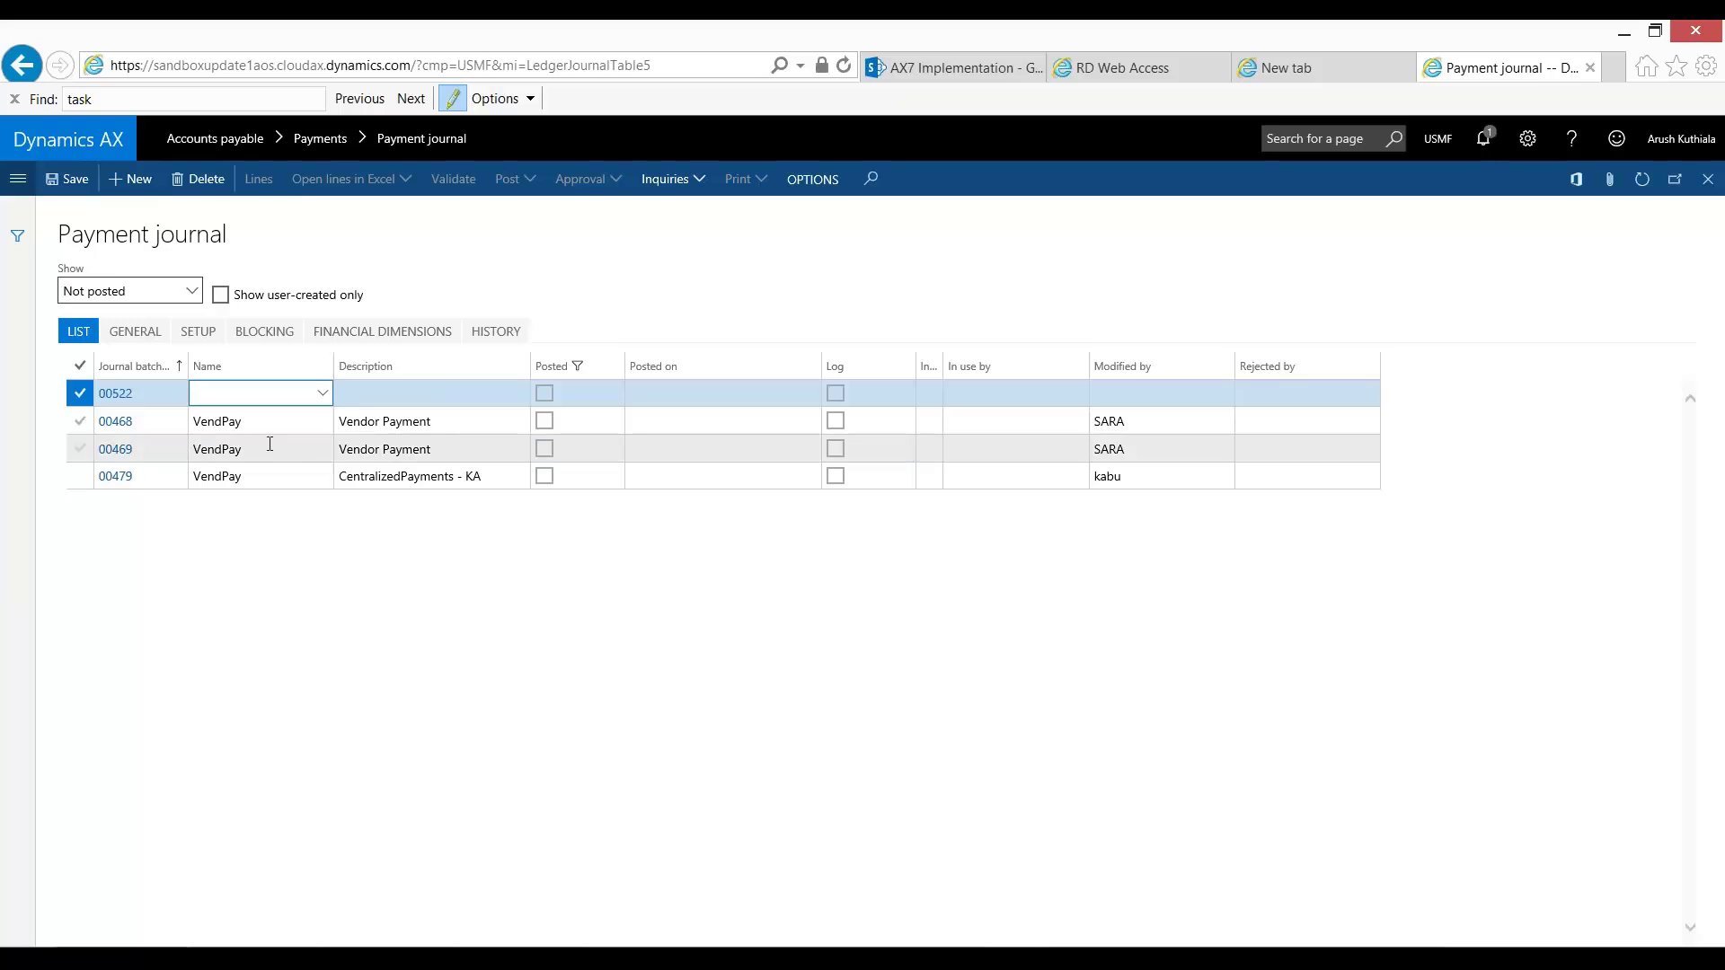
{"action": "left_click", "coordinate": [321, 395]}
{"action": "left_click", "coordinate": [310, 449]}
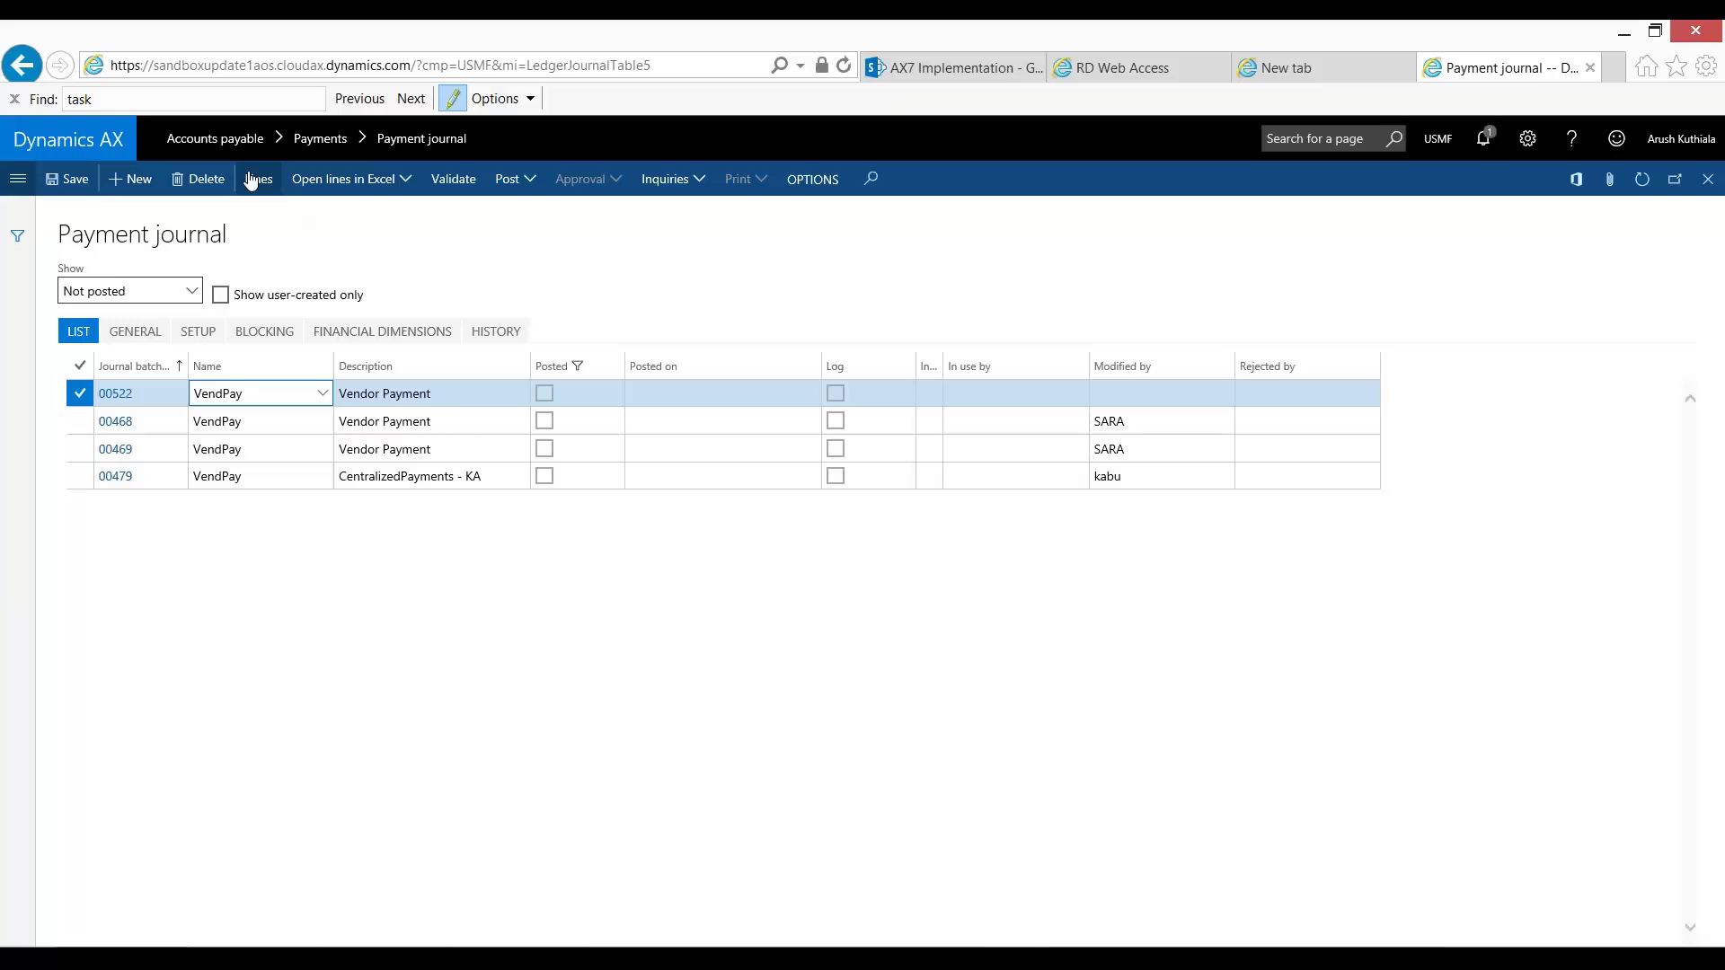
{"action": "left_click", "coordinate": [259, 179]}
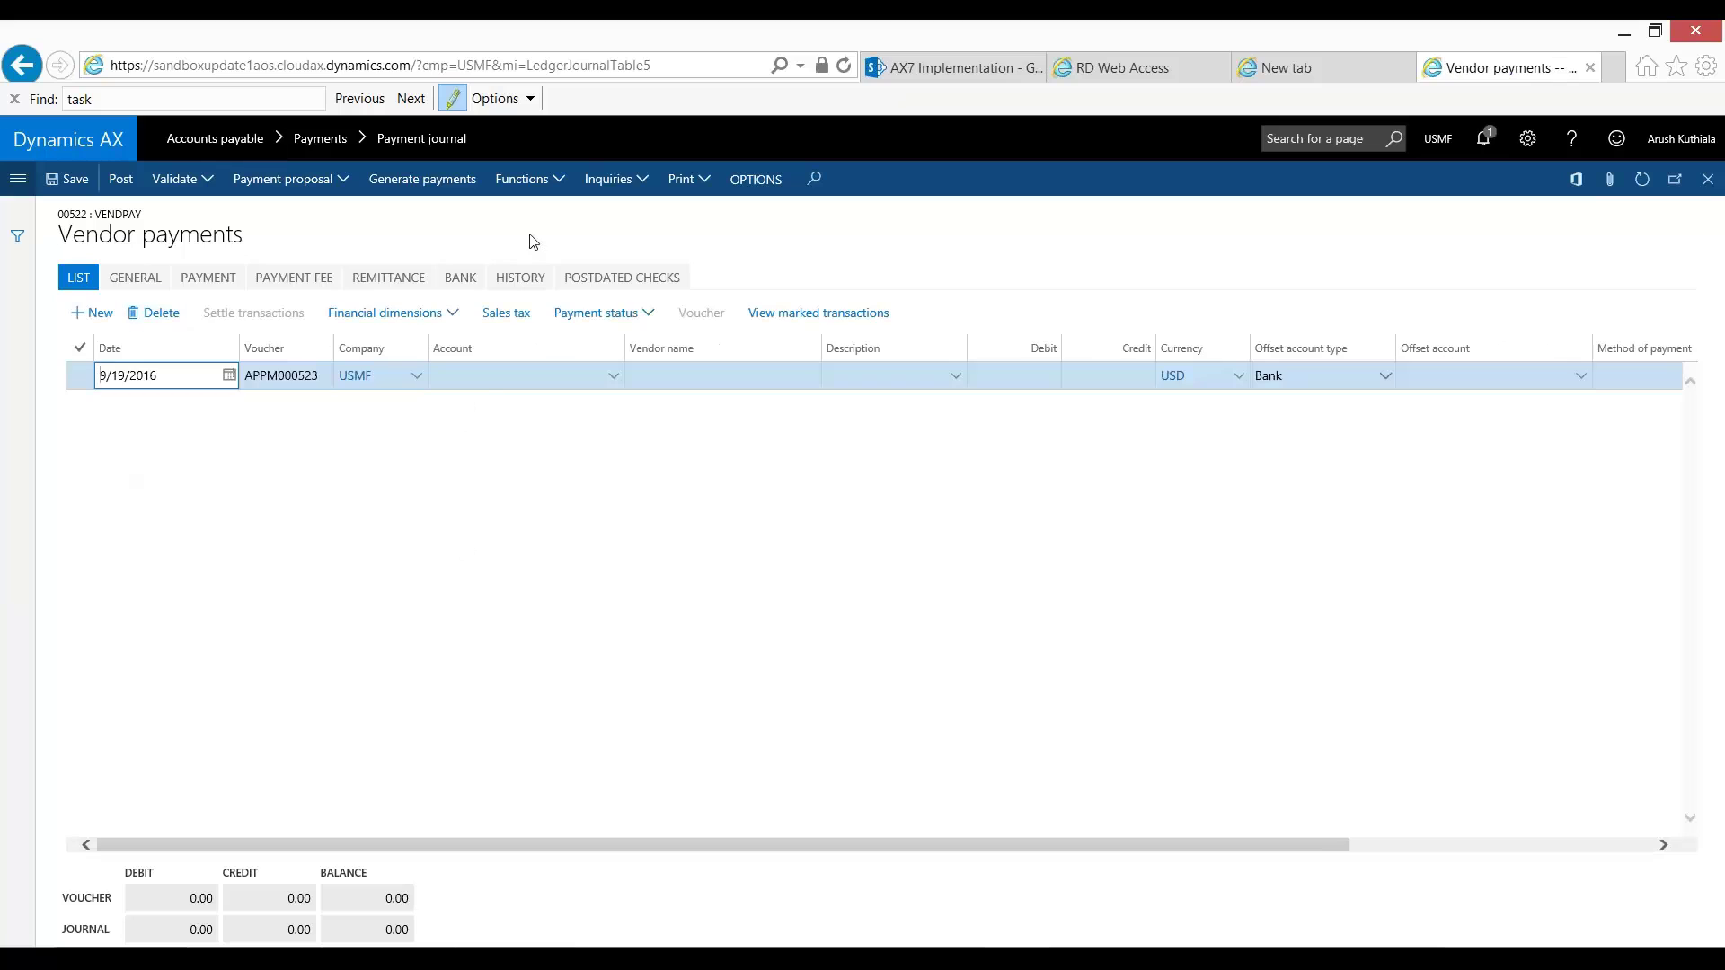
Run a payment proposal for vendor 1003 and transfer the 600.00 payment for invoices 1504 and 1505
{"action": "left_click", "coordinate": [339, 181]}
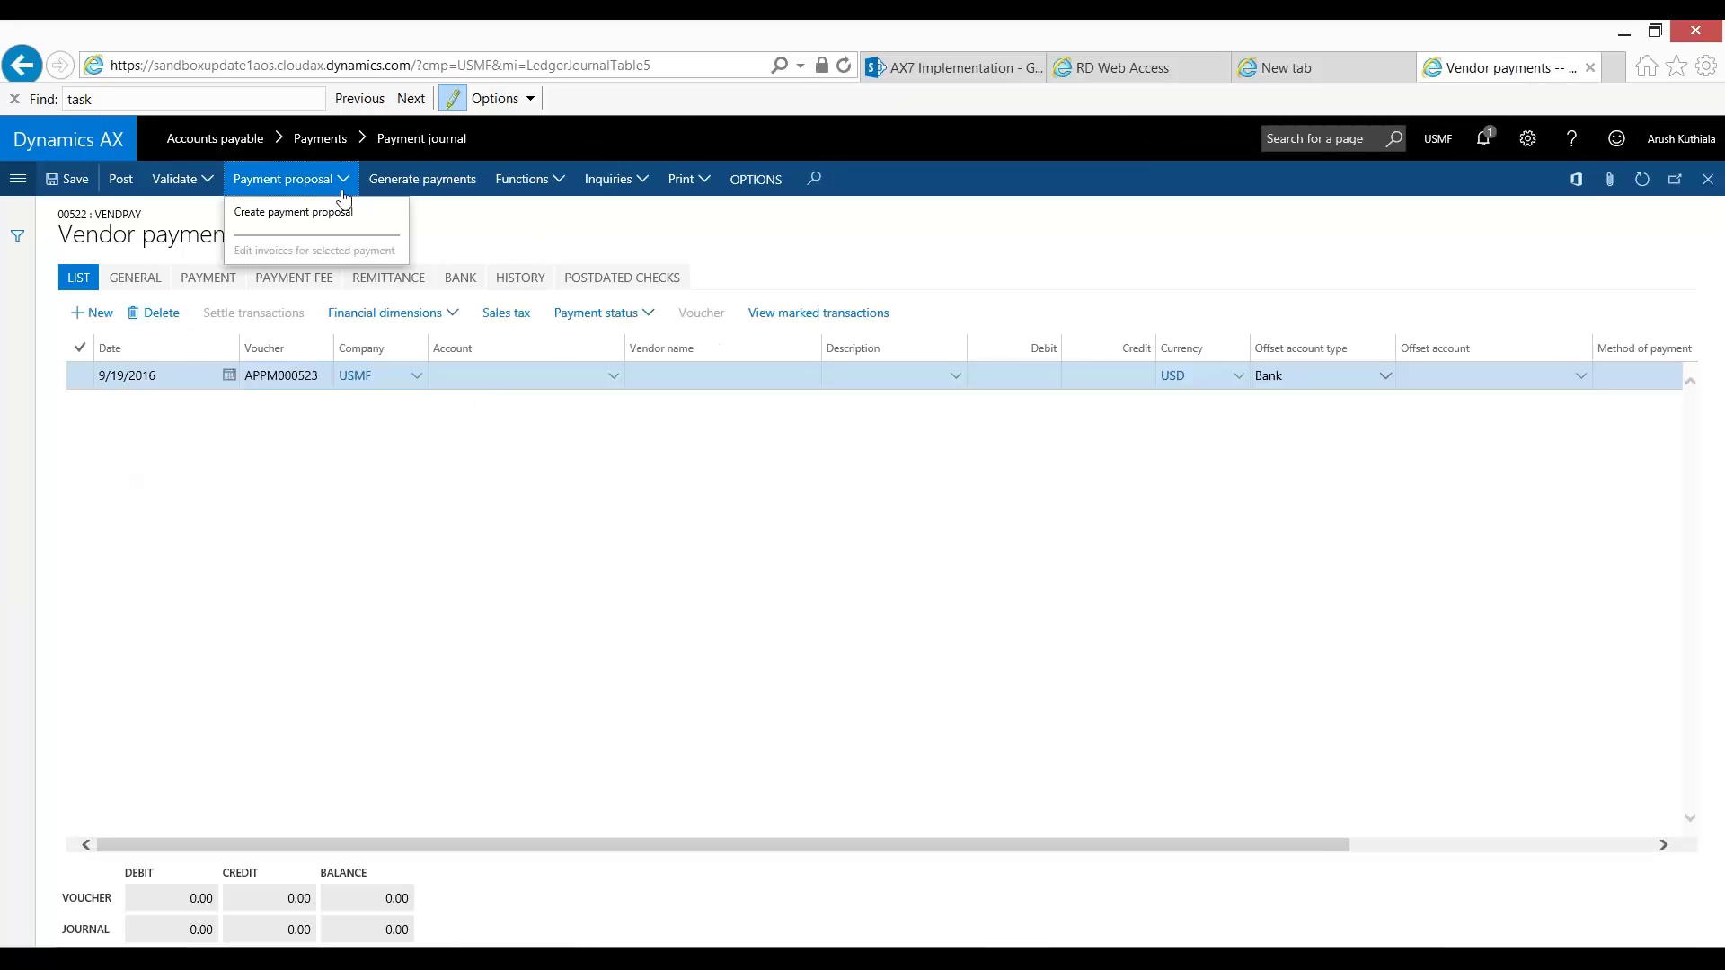
{"action": "left_click", "coordinate": [539, 411]}
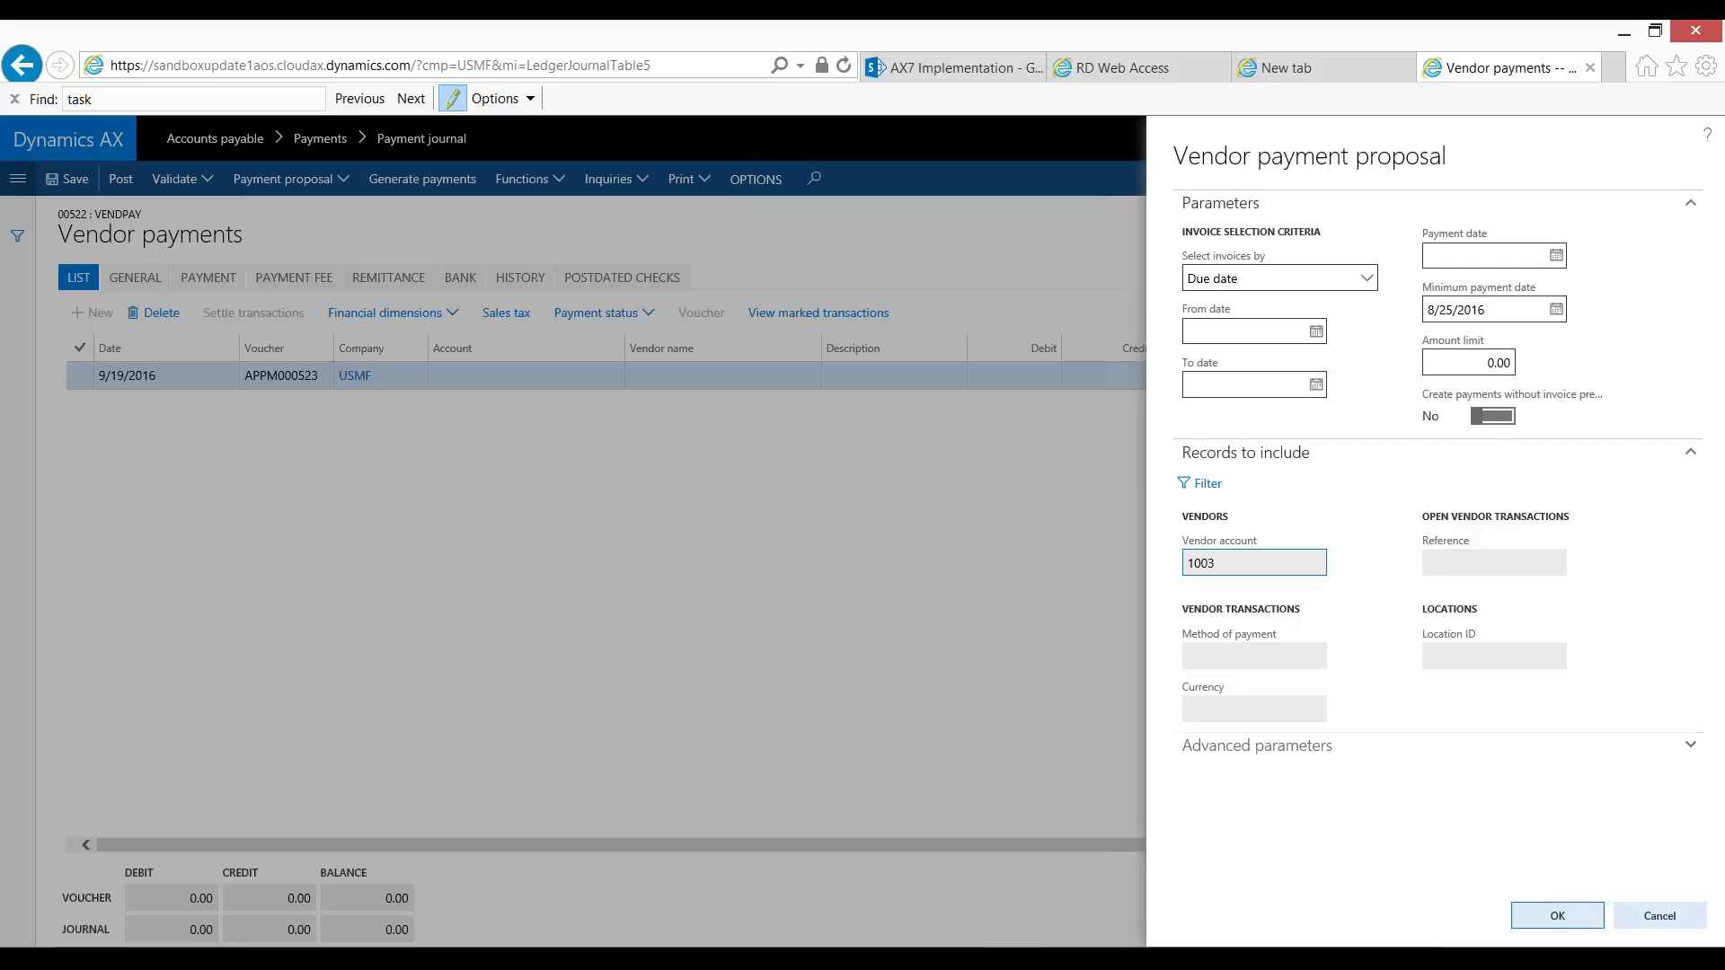
{"action": "left_click", "coordinate": [1559, 917]}
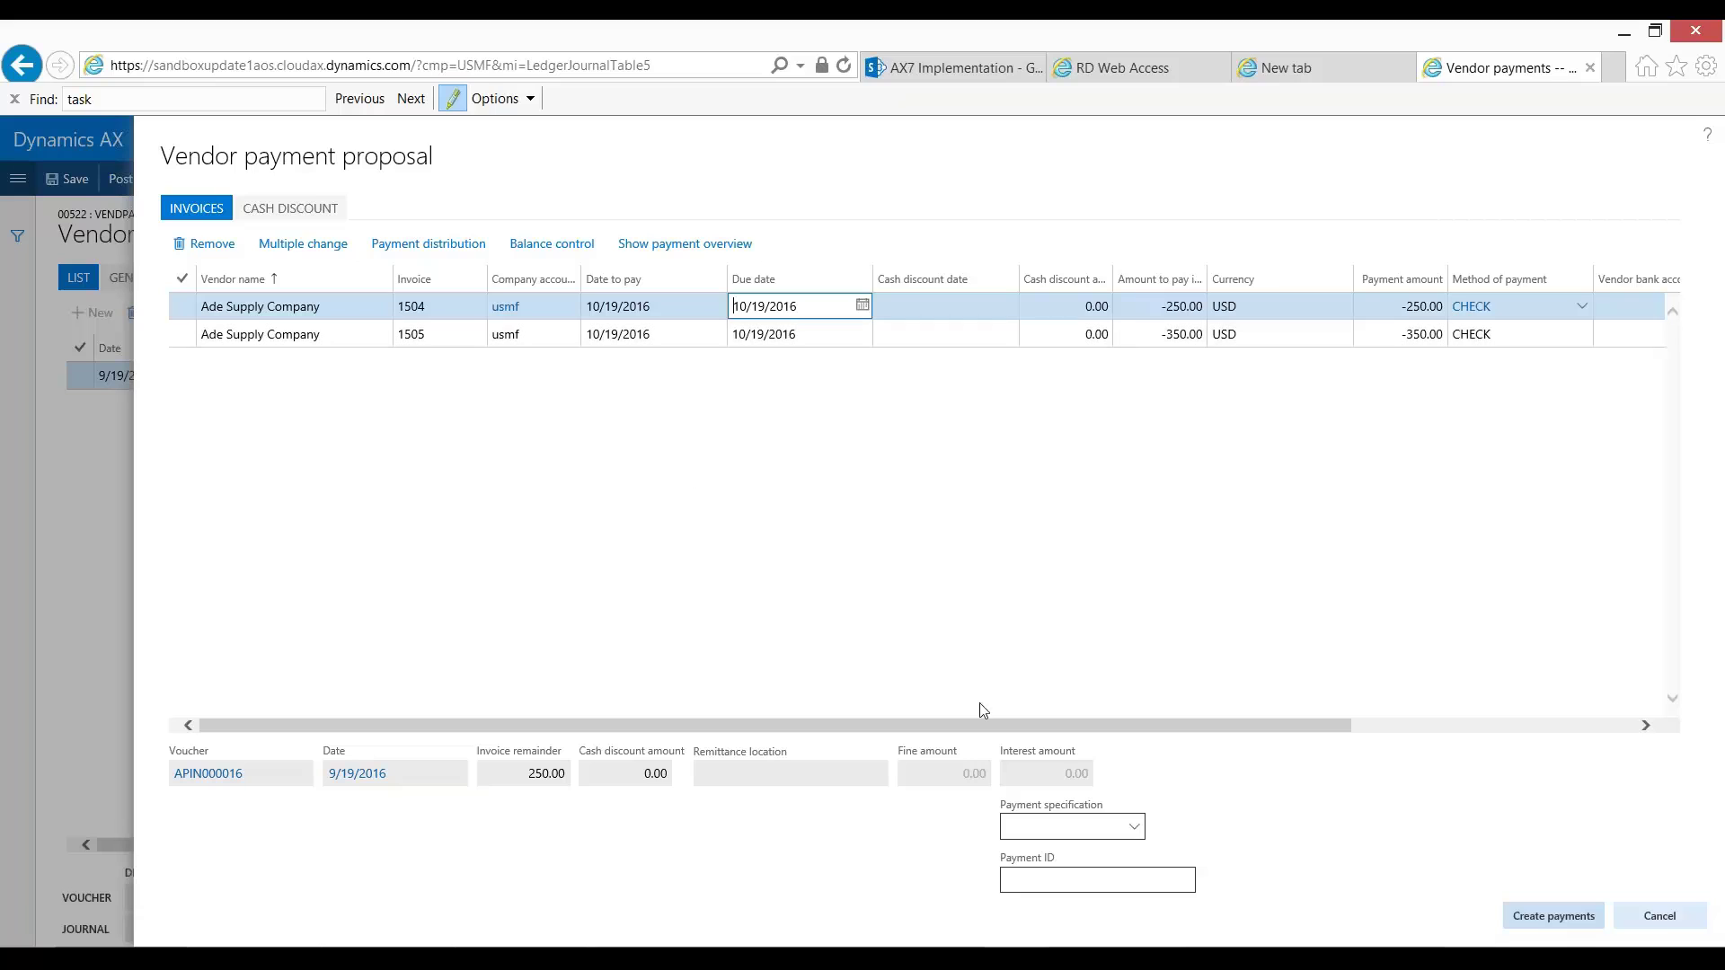
{"action": "left_click_drag", "start_coordinate": [1168, 726], "coordinate": [1473, 722]}
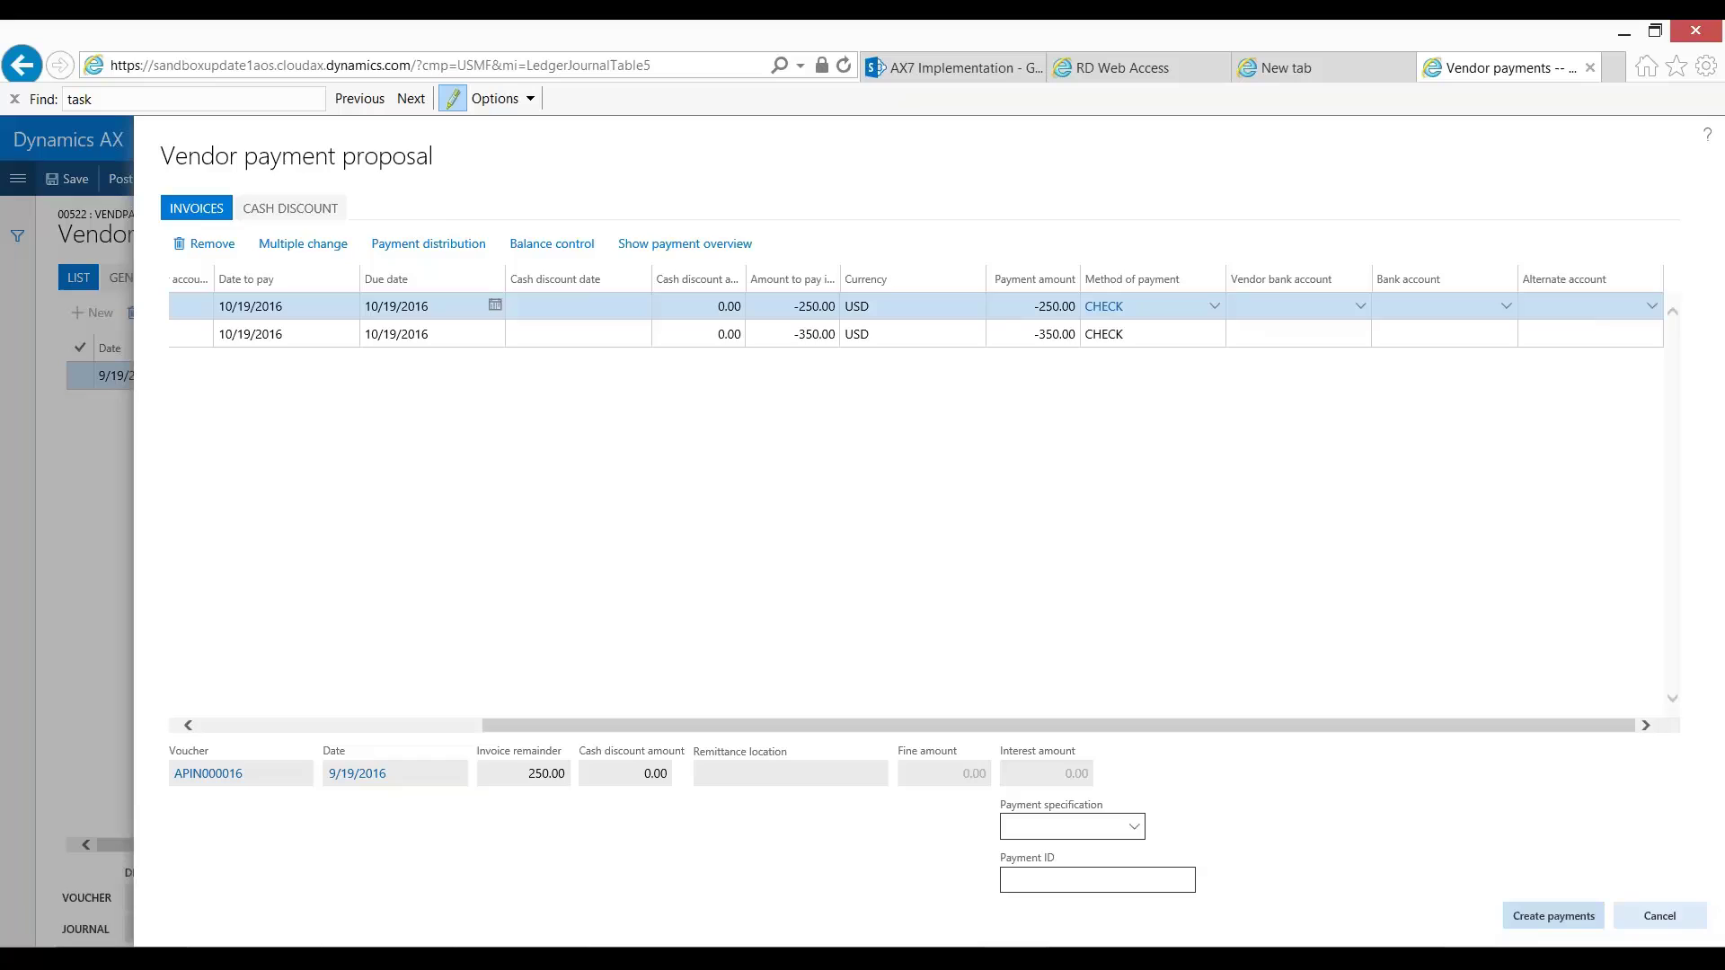
{"action": "left_click", "coordinate": [1553, 916]}
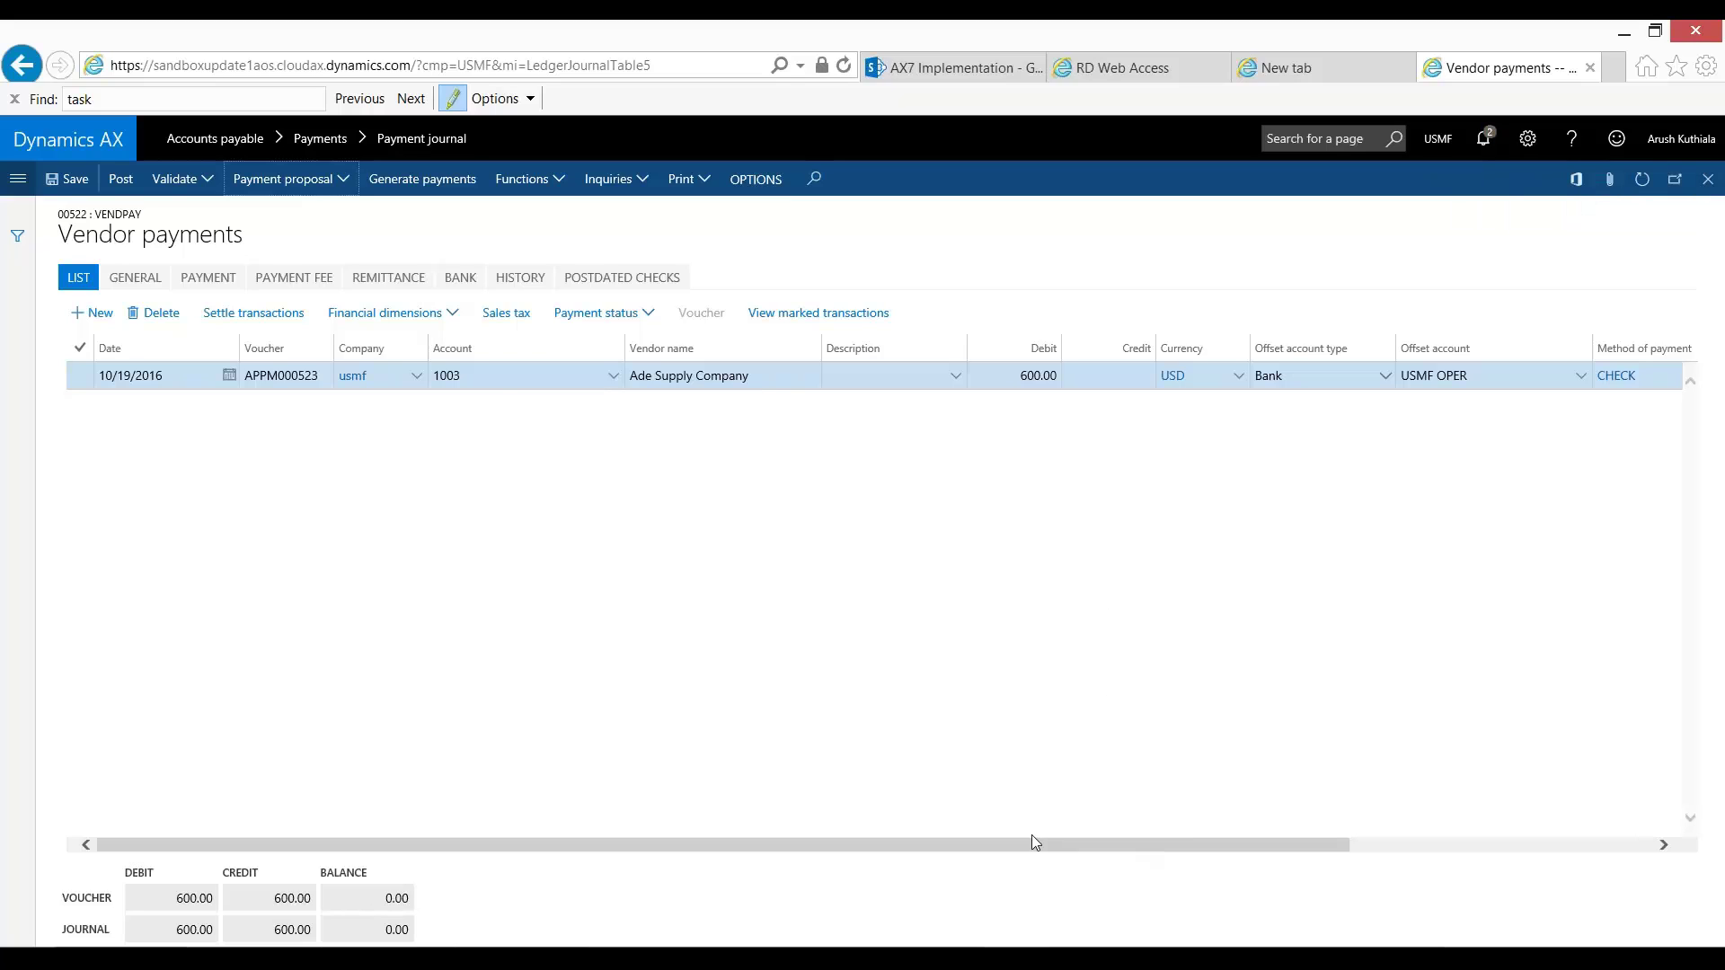
Set the 600.00 payment line's vendor account BusinessUnit dimension to 001 Home
{"action": "left_click", "coordinate": [454, 312]}
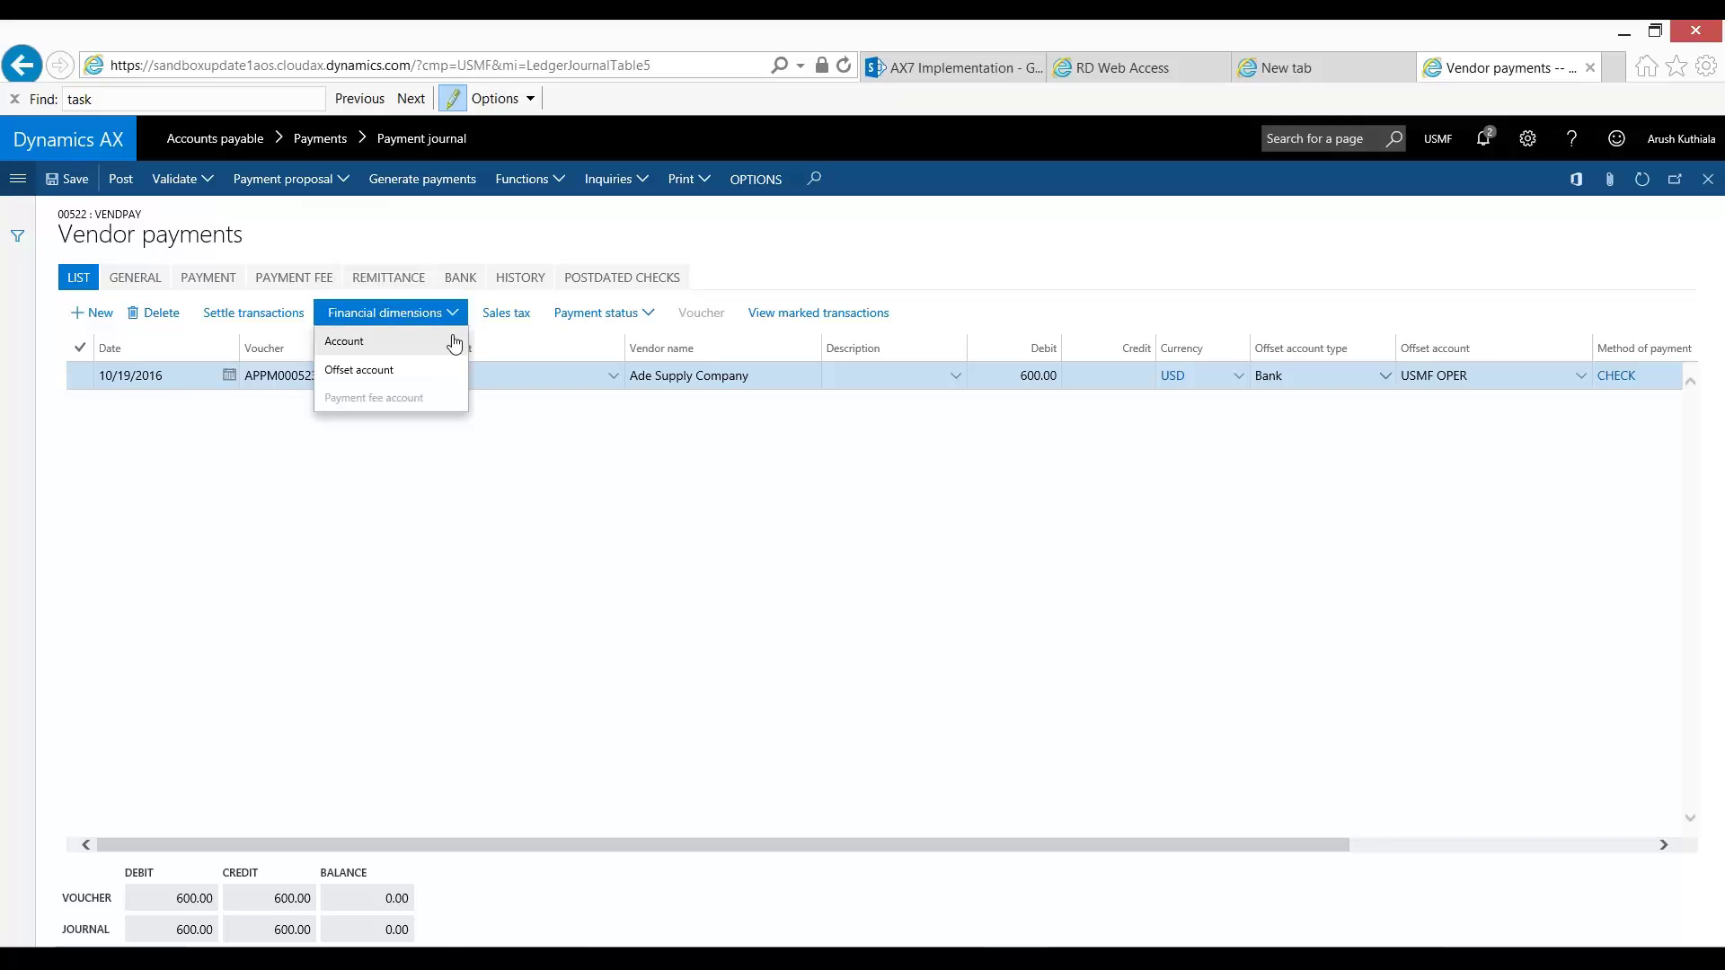
{"action": "left_click", "coordinate": [450, 340]}
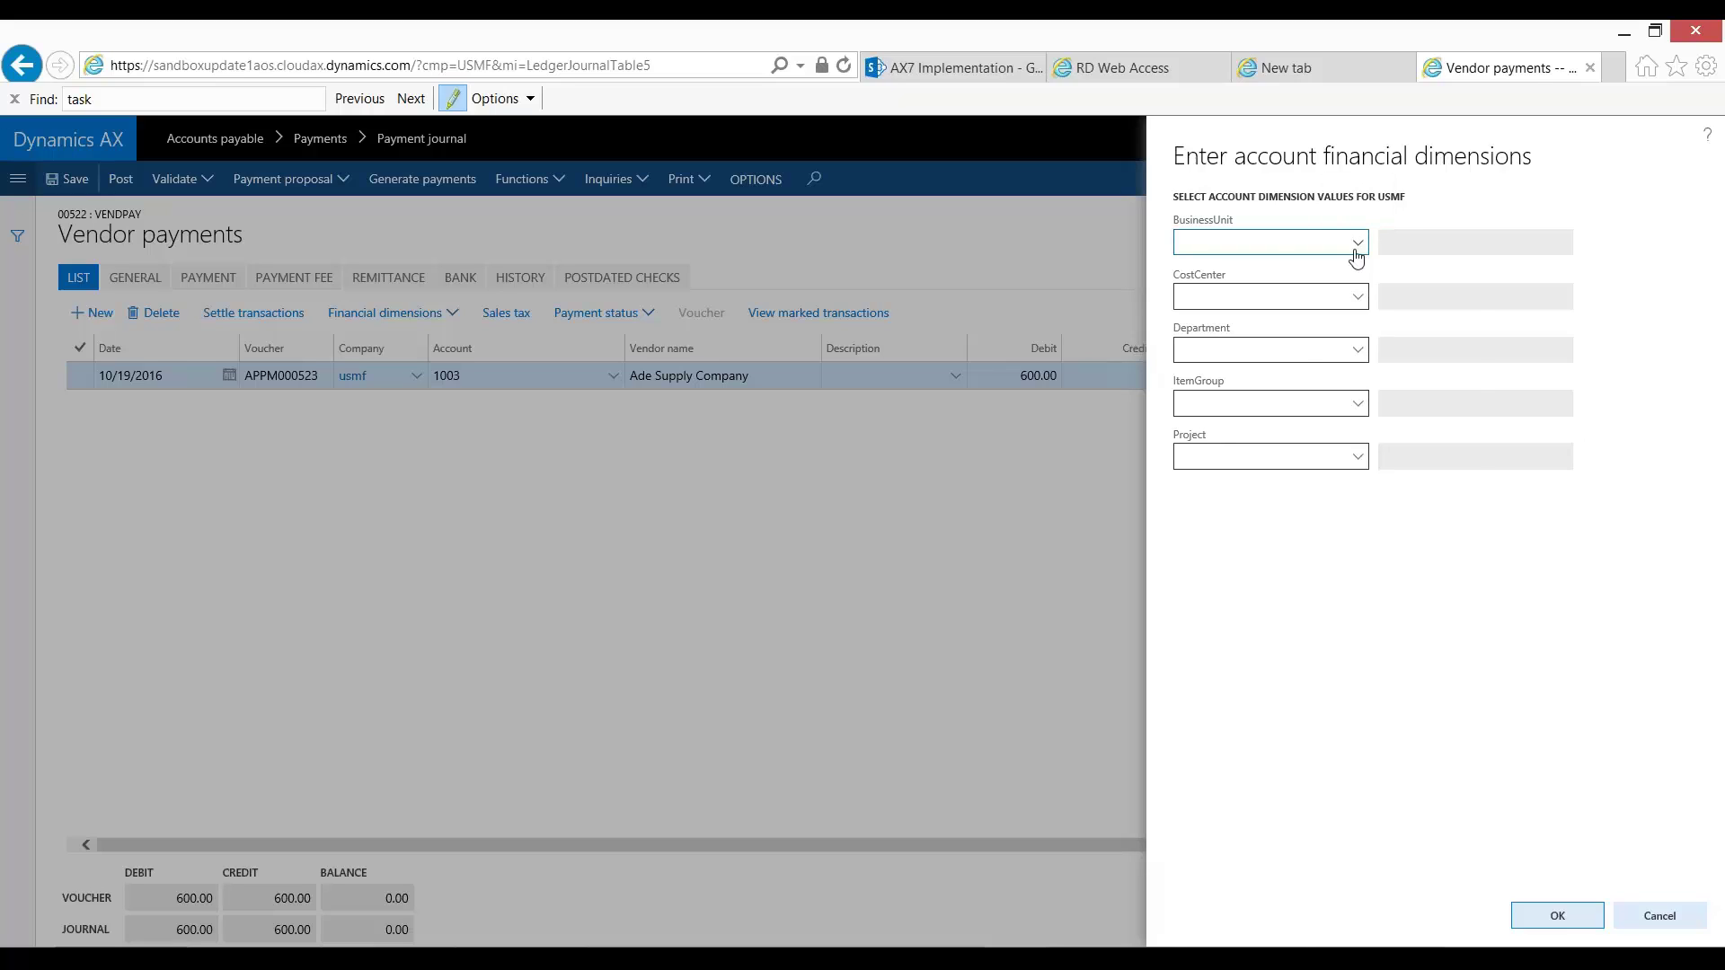
{"action": "left_click", "coordinate": [1359, 244]}
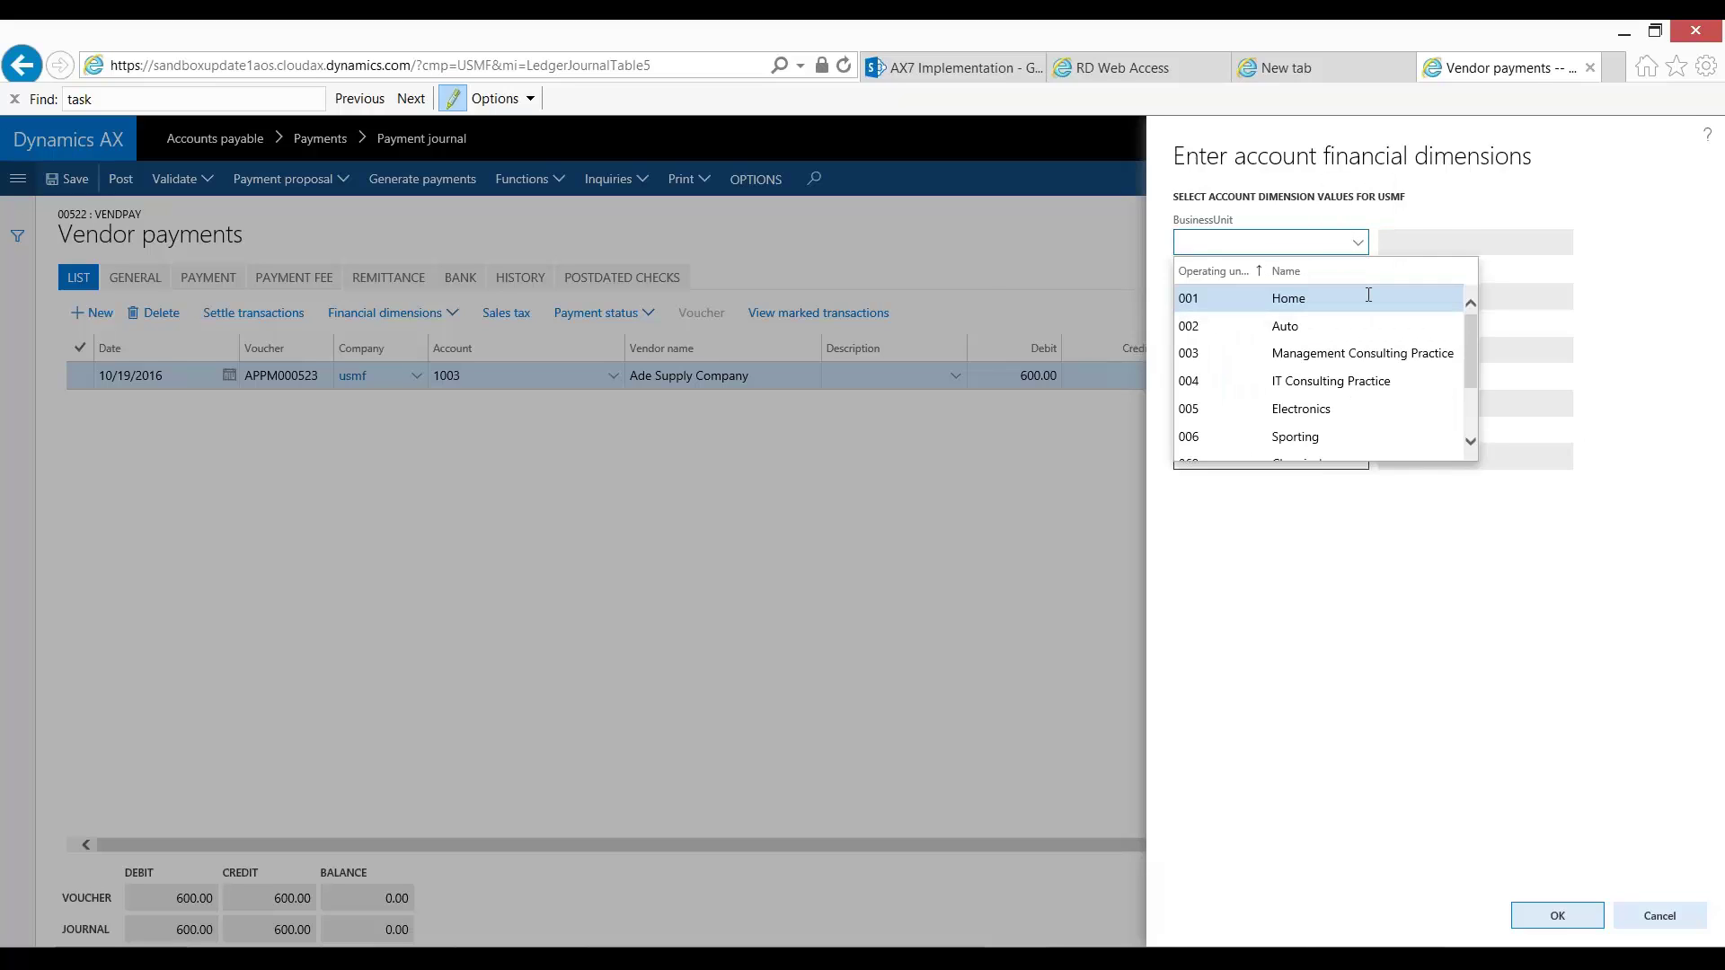
{"action": "left_click", "coordinate": [1340, 294]}
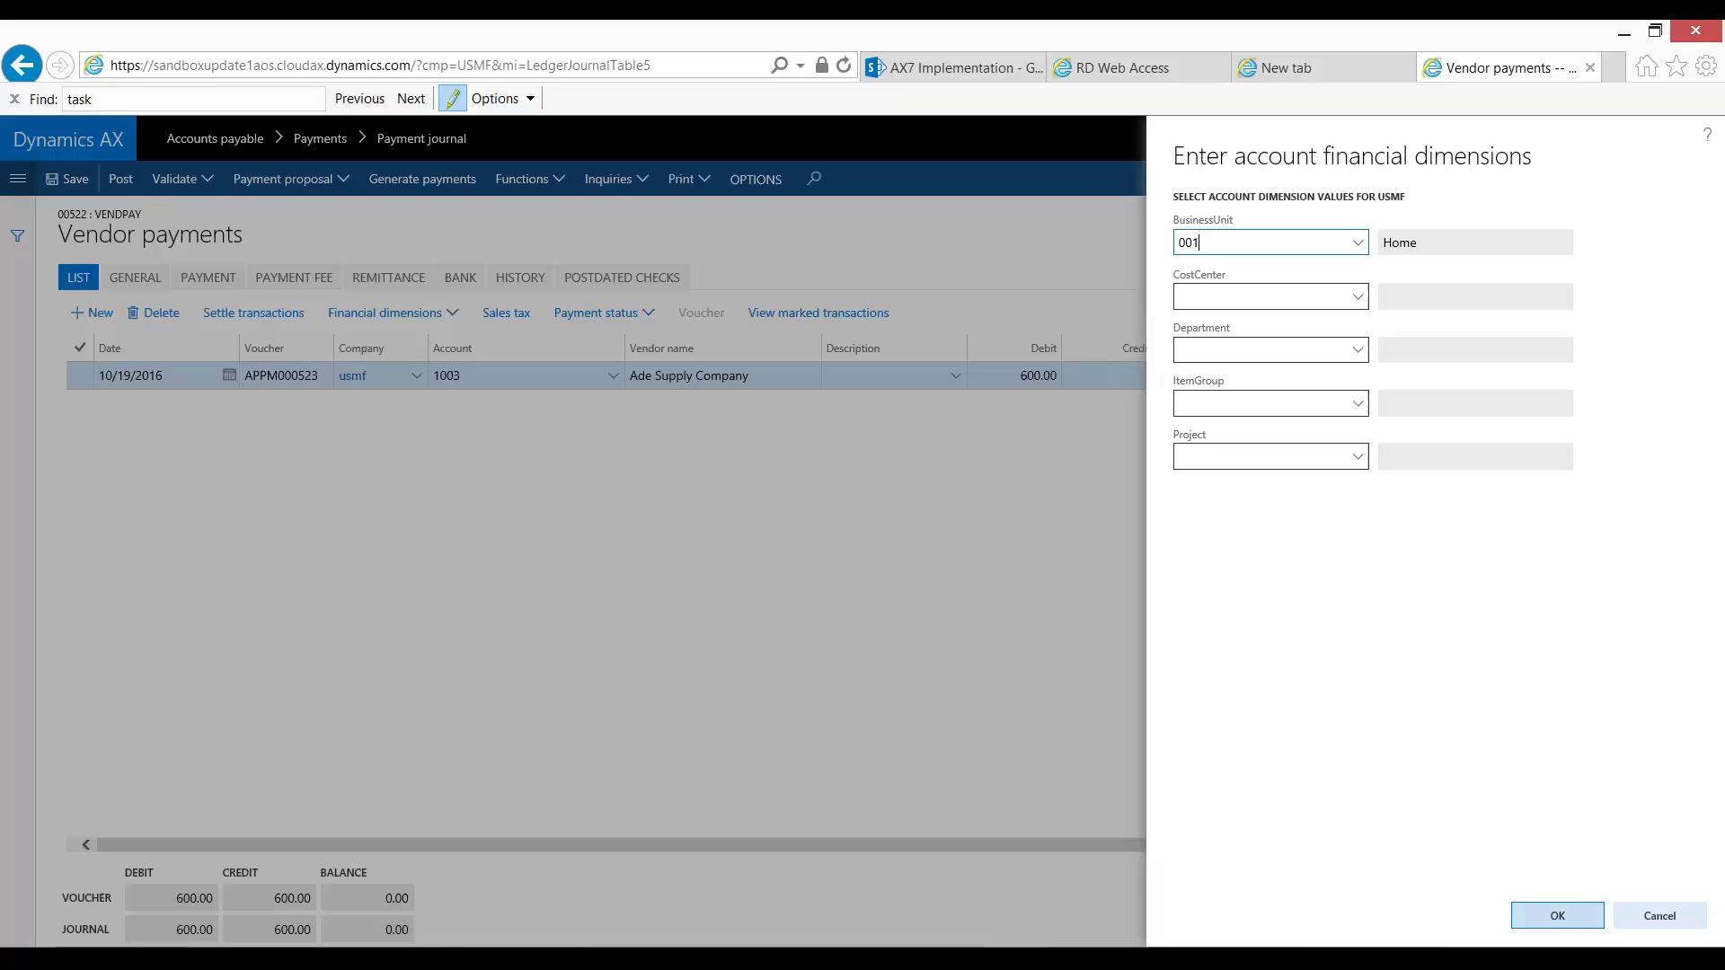
{"action": "left_click", "coordinate": [1557, 915]}
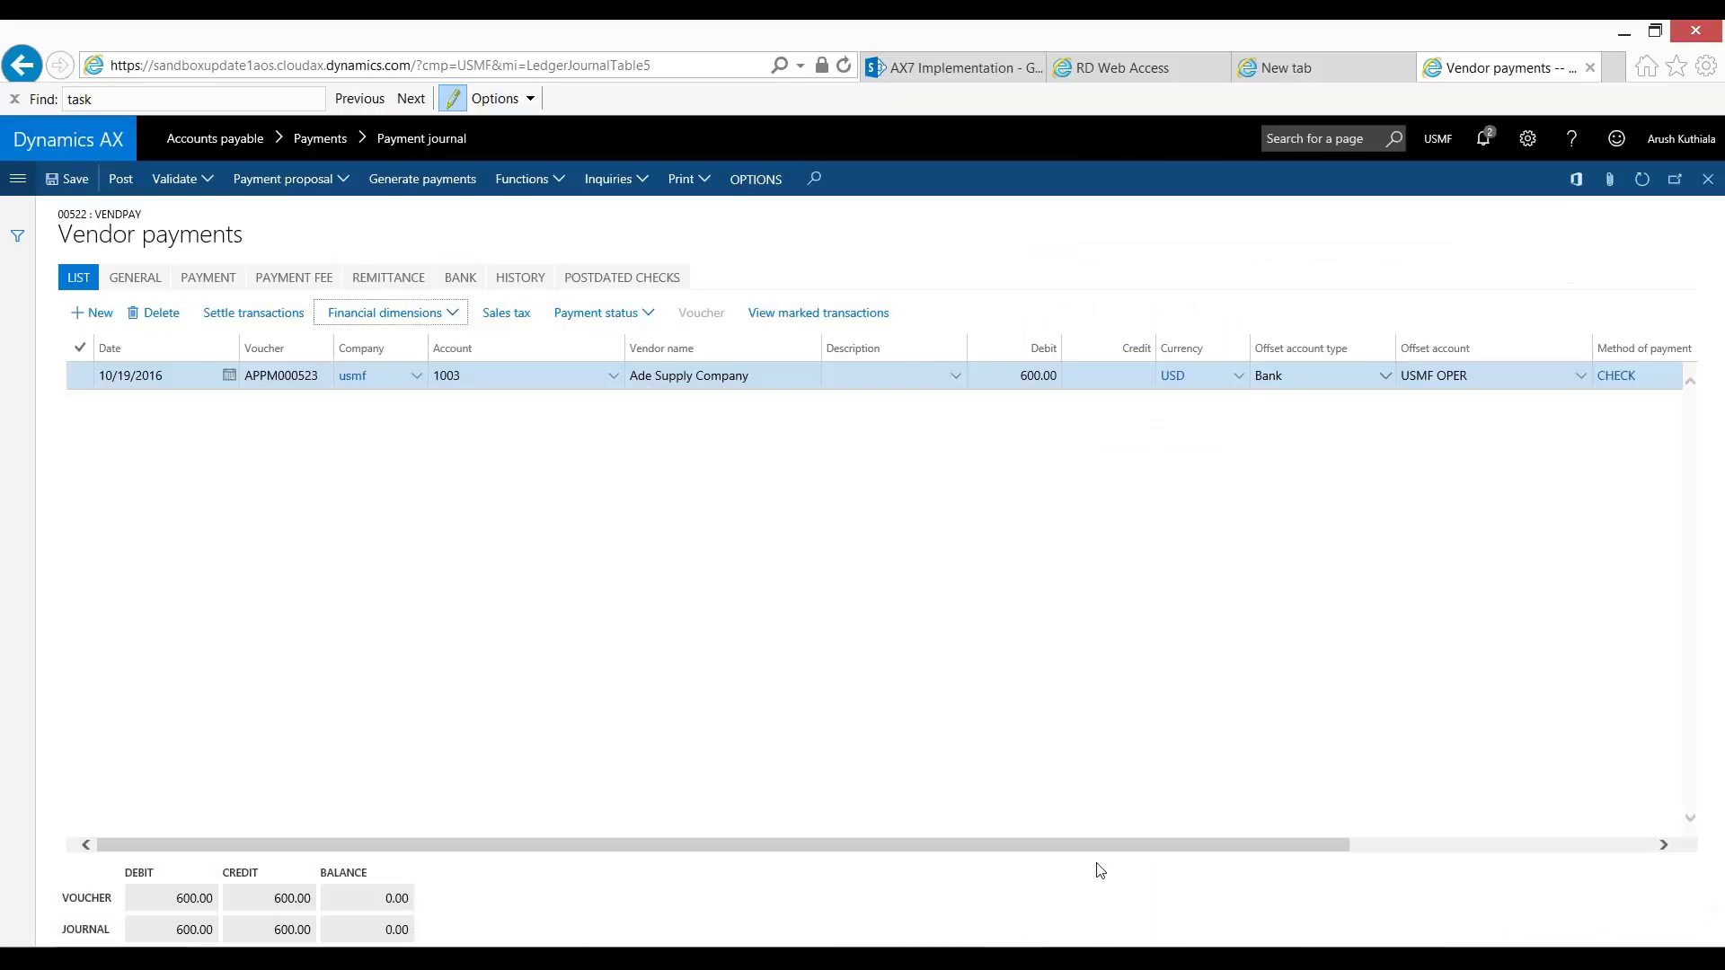
Post payment journal 00522 and return to the Payment journal list
{"action": "left_click_drag", "start_coordinate": [1232, 846], "coordinate": [808, 833]}
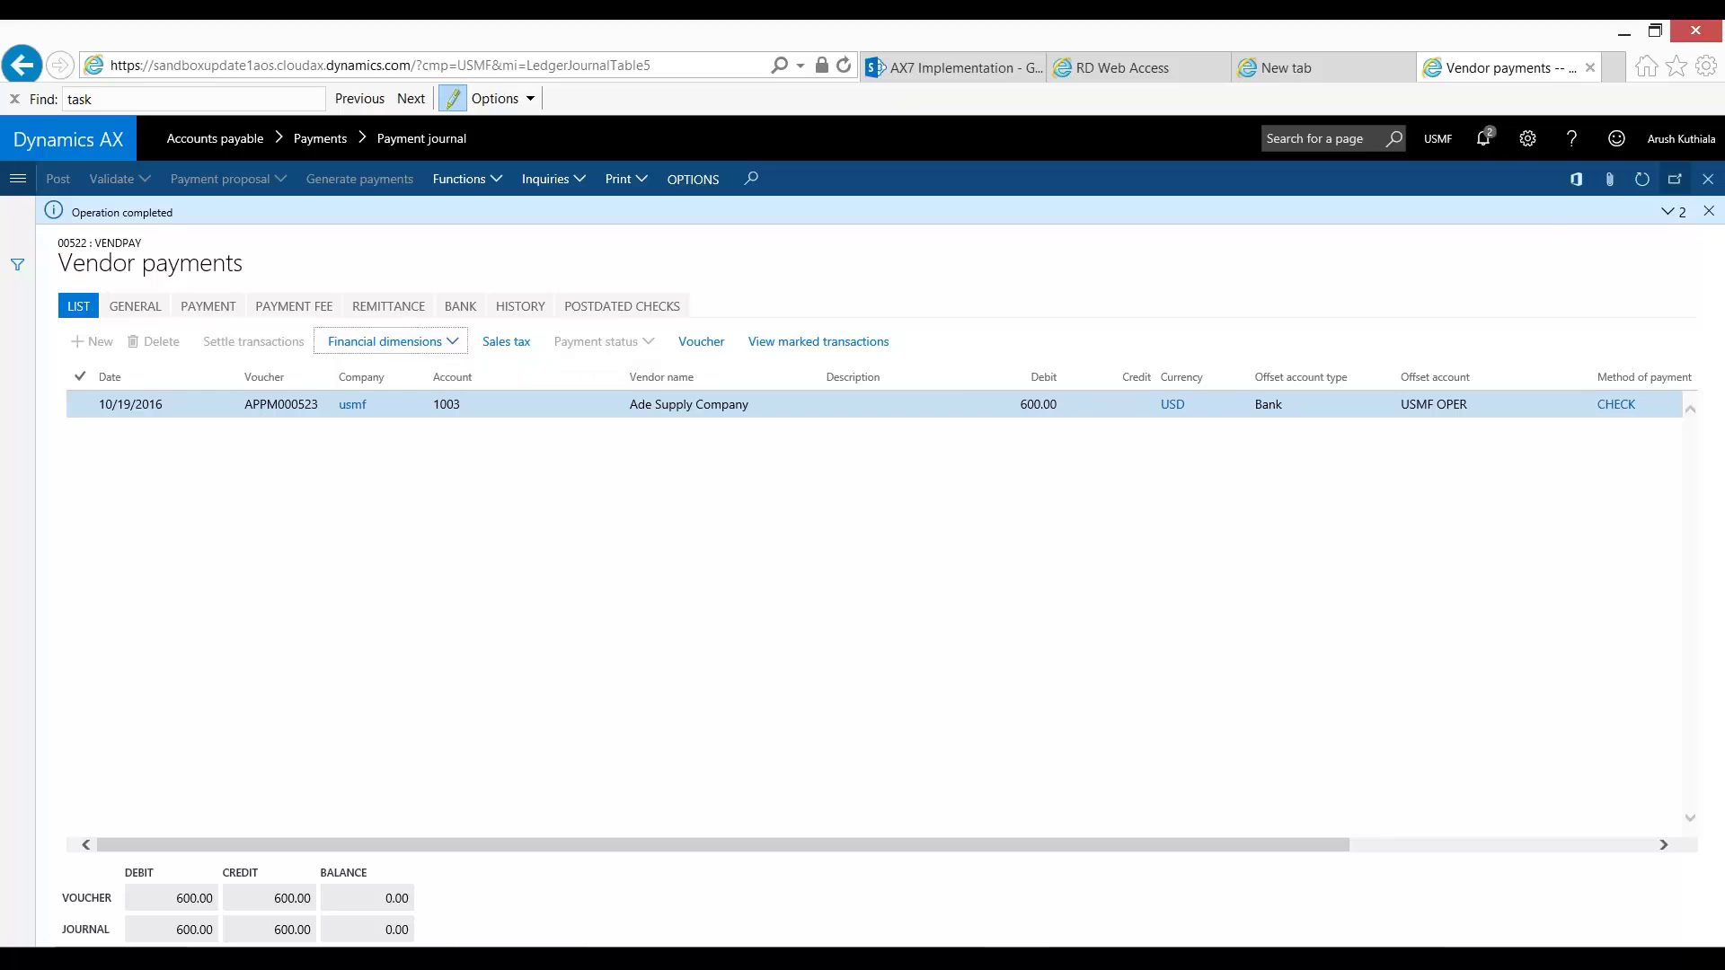
{"action": "left_click", "coordinate": [1708, 179]}
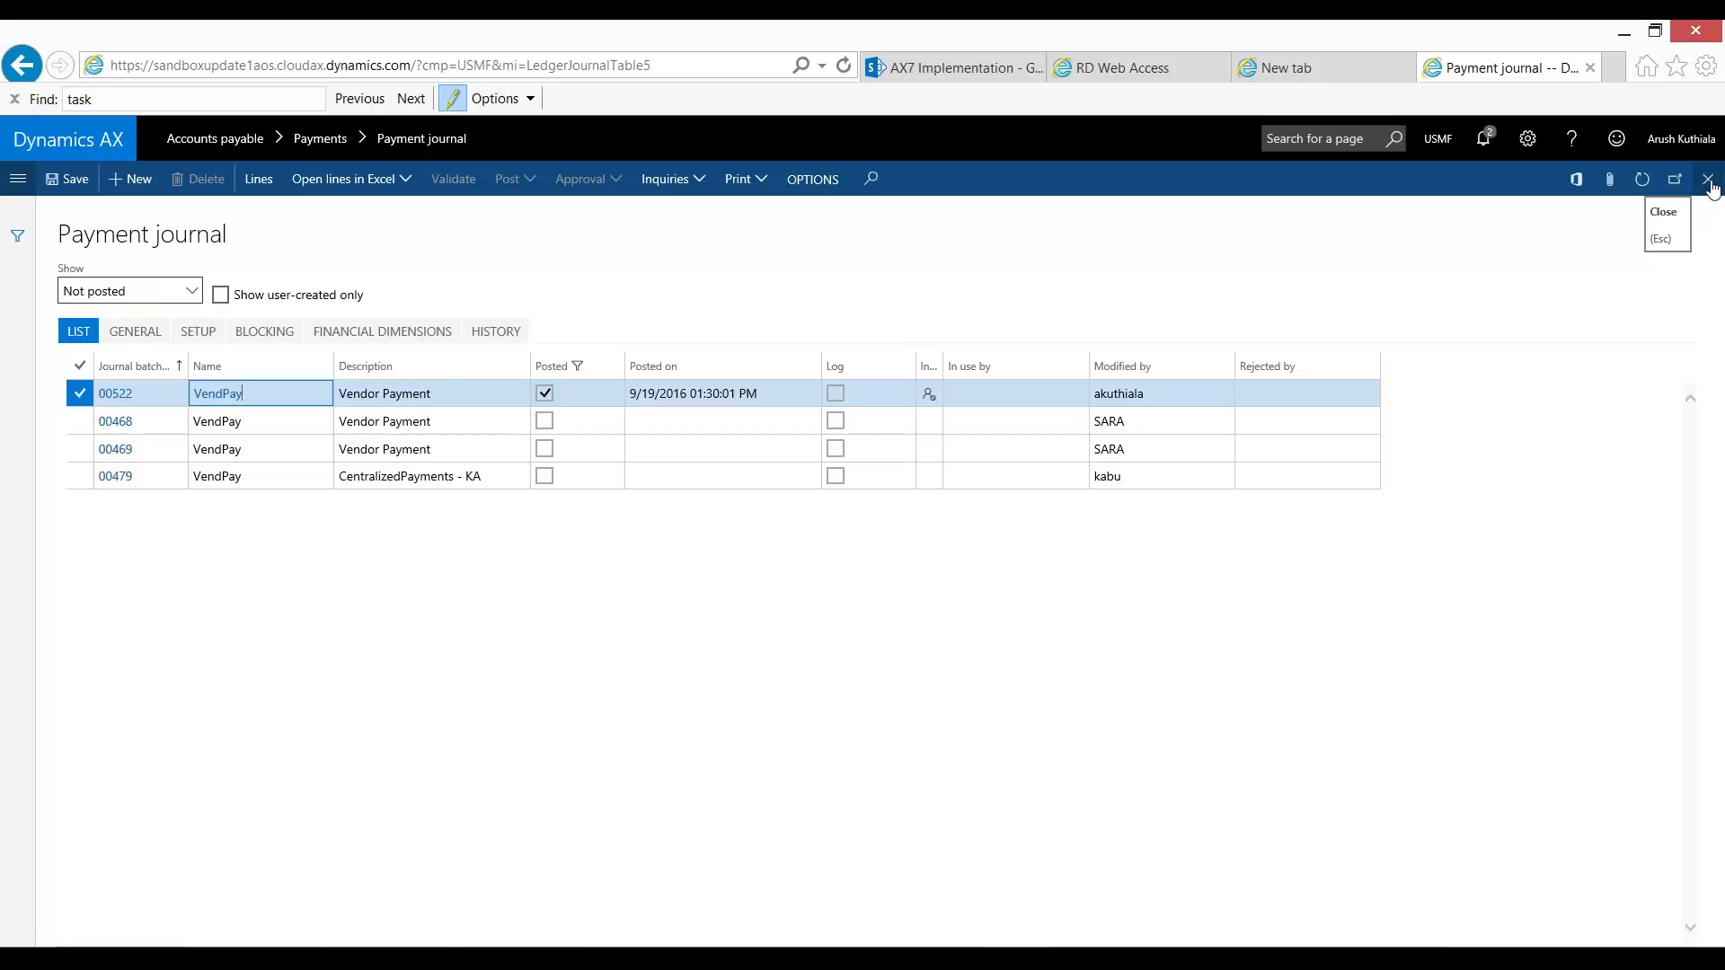
Open voucher transactions for the 00522 Vendor Payment record in the General ledger audit trail
{"action": "left_click", "coordinate": [18, 182]}
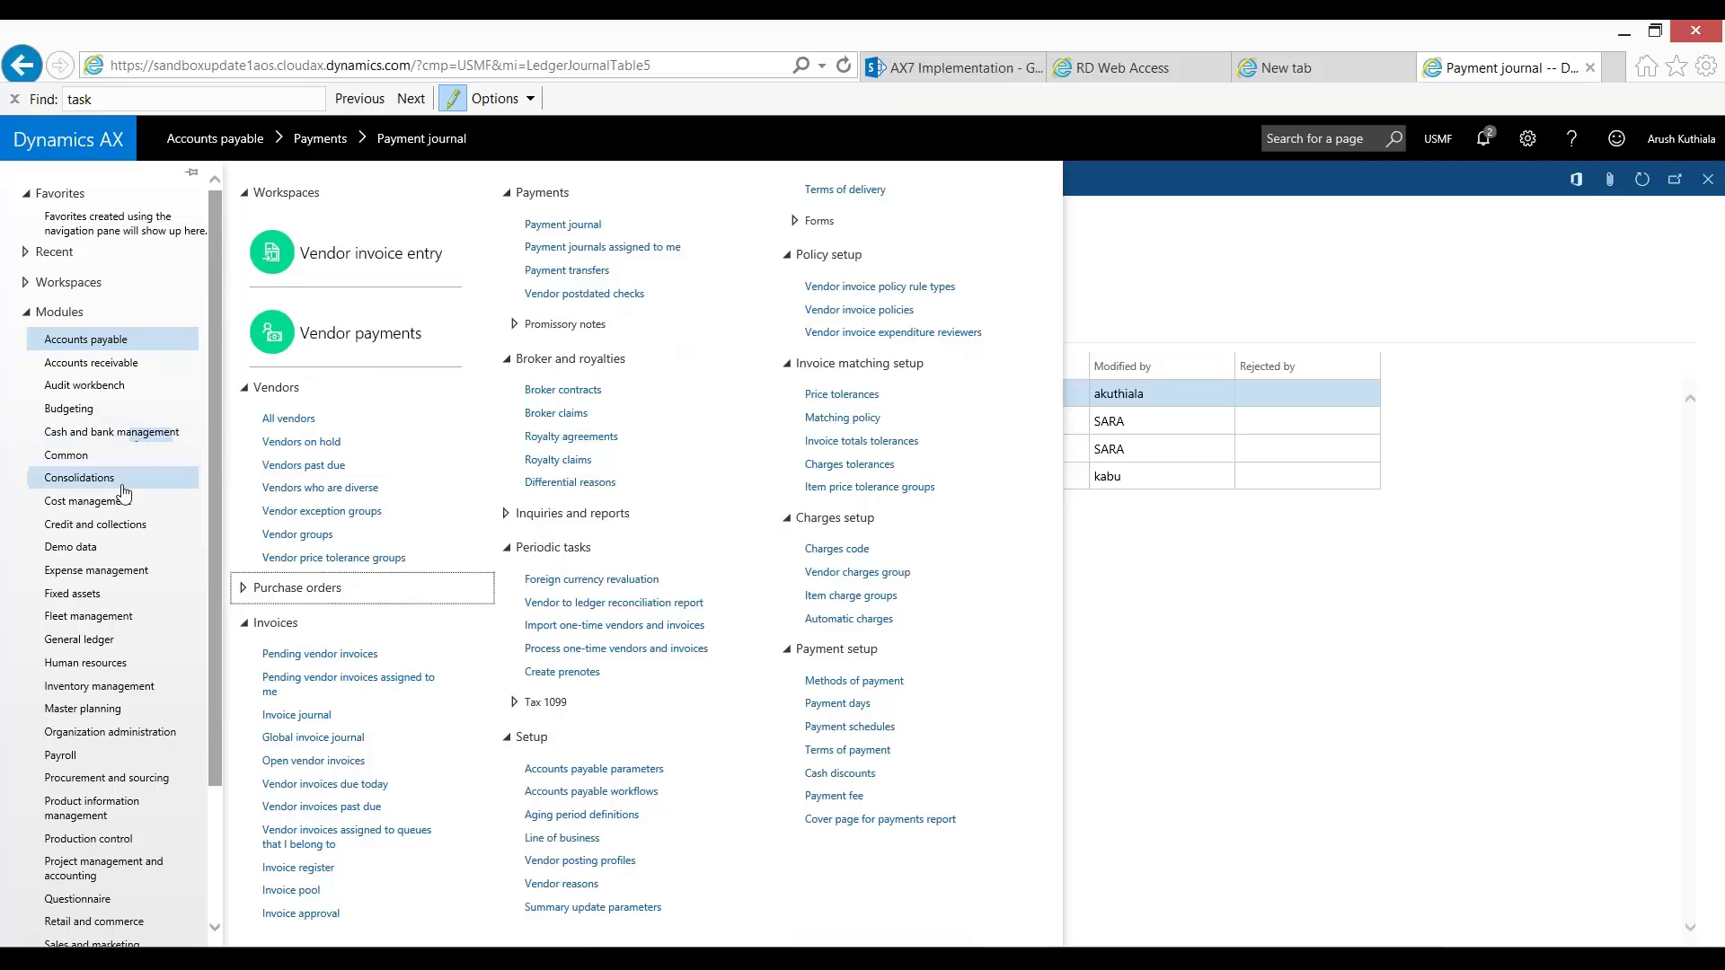
{"action": "left_click", "coordinate": [123, 639]}
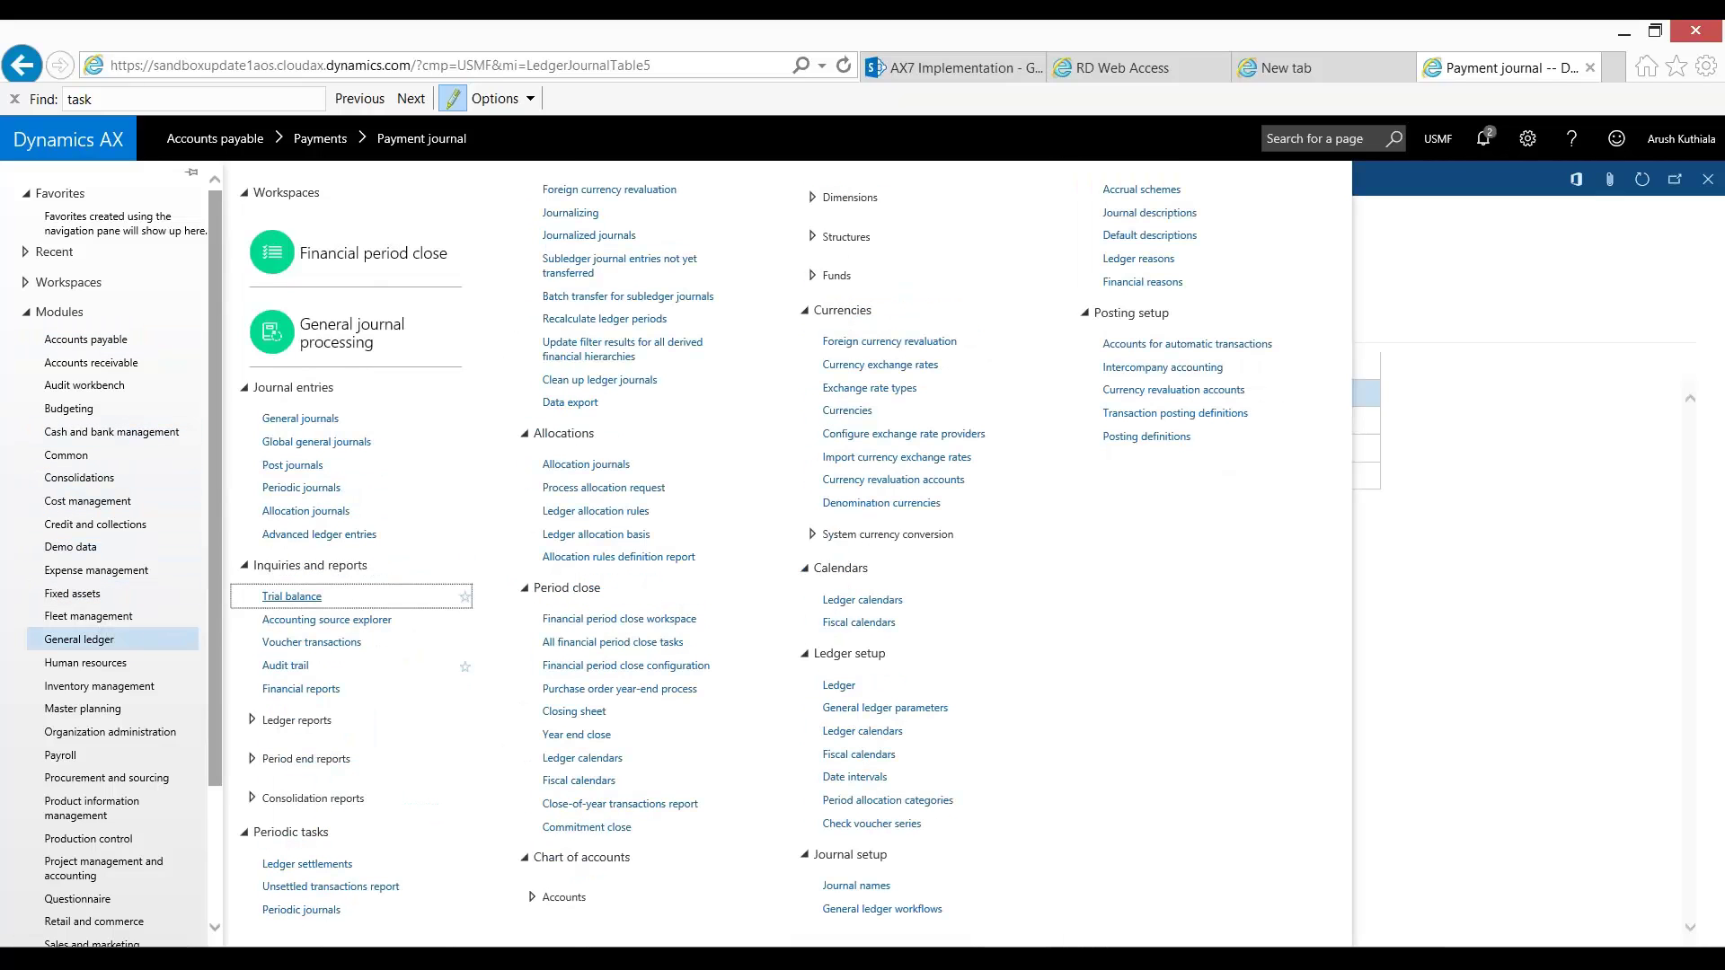
{"action": "left_click", "coordinate": [288, 666]}
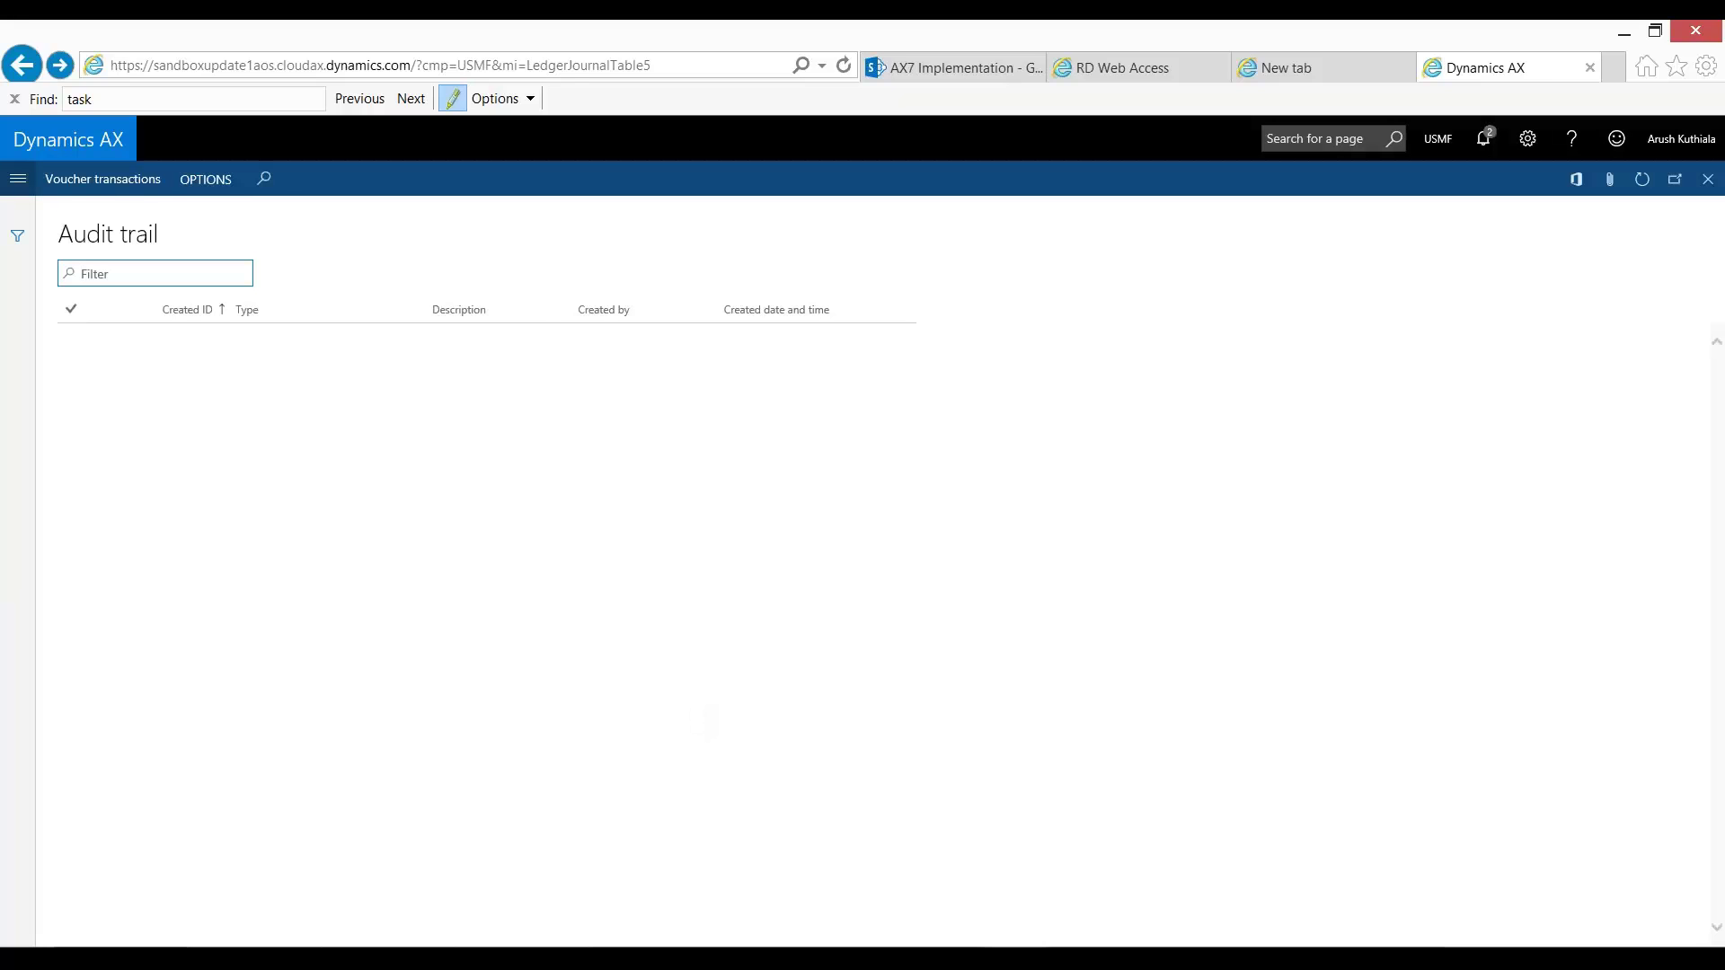
{"action": "left_click", "coordinate": [516, 932]}
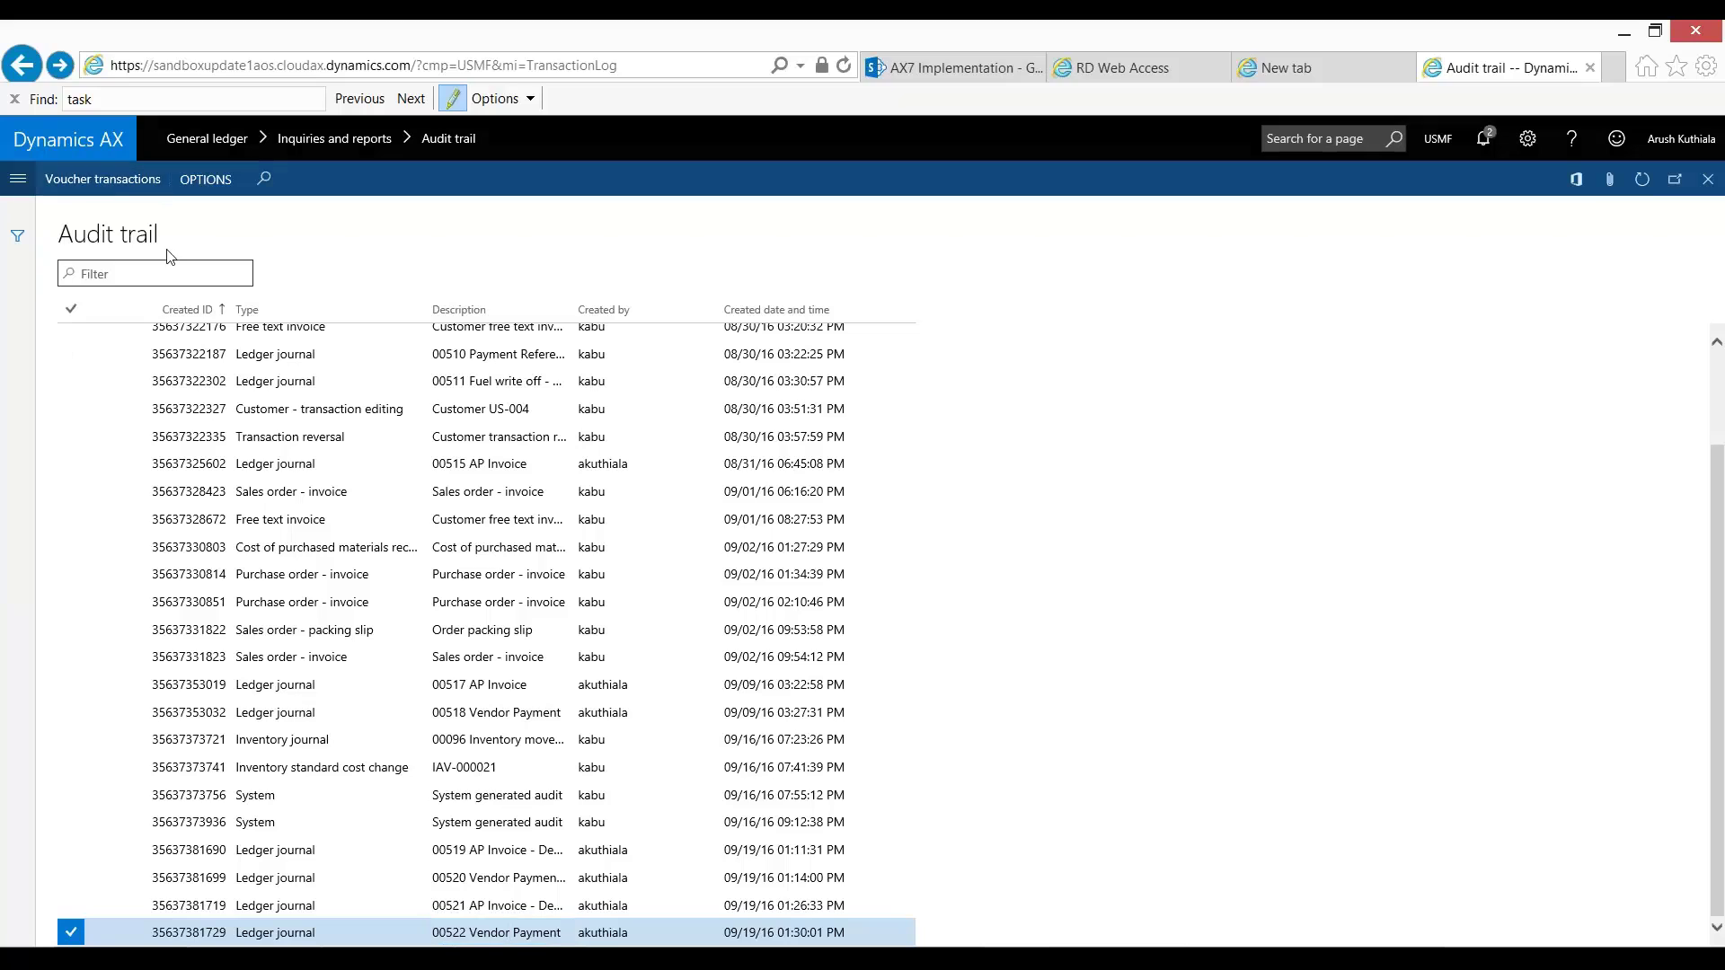
{"action": "left_click", "coordinate": [123, 183]}
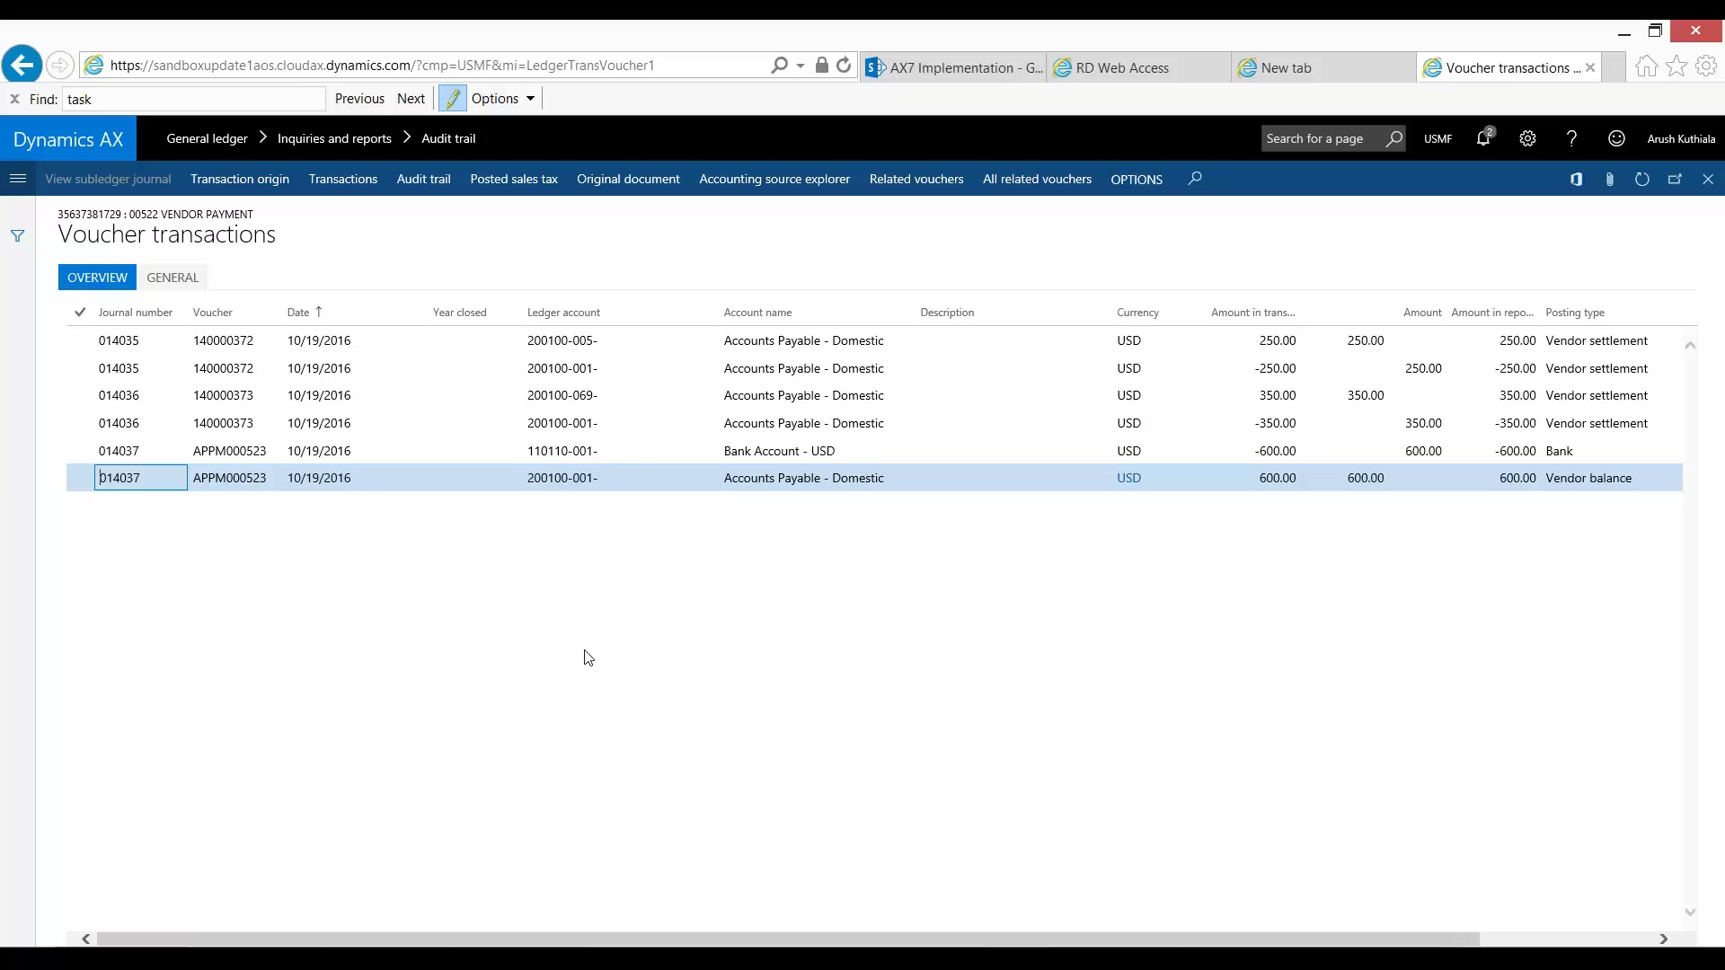
{"action": "left_click", "coordinate": [539, 423]}
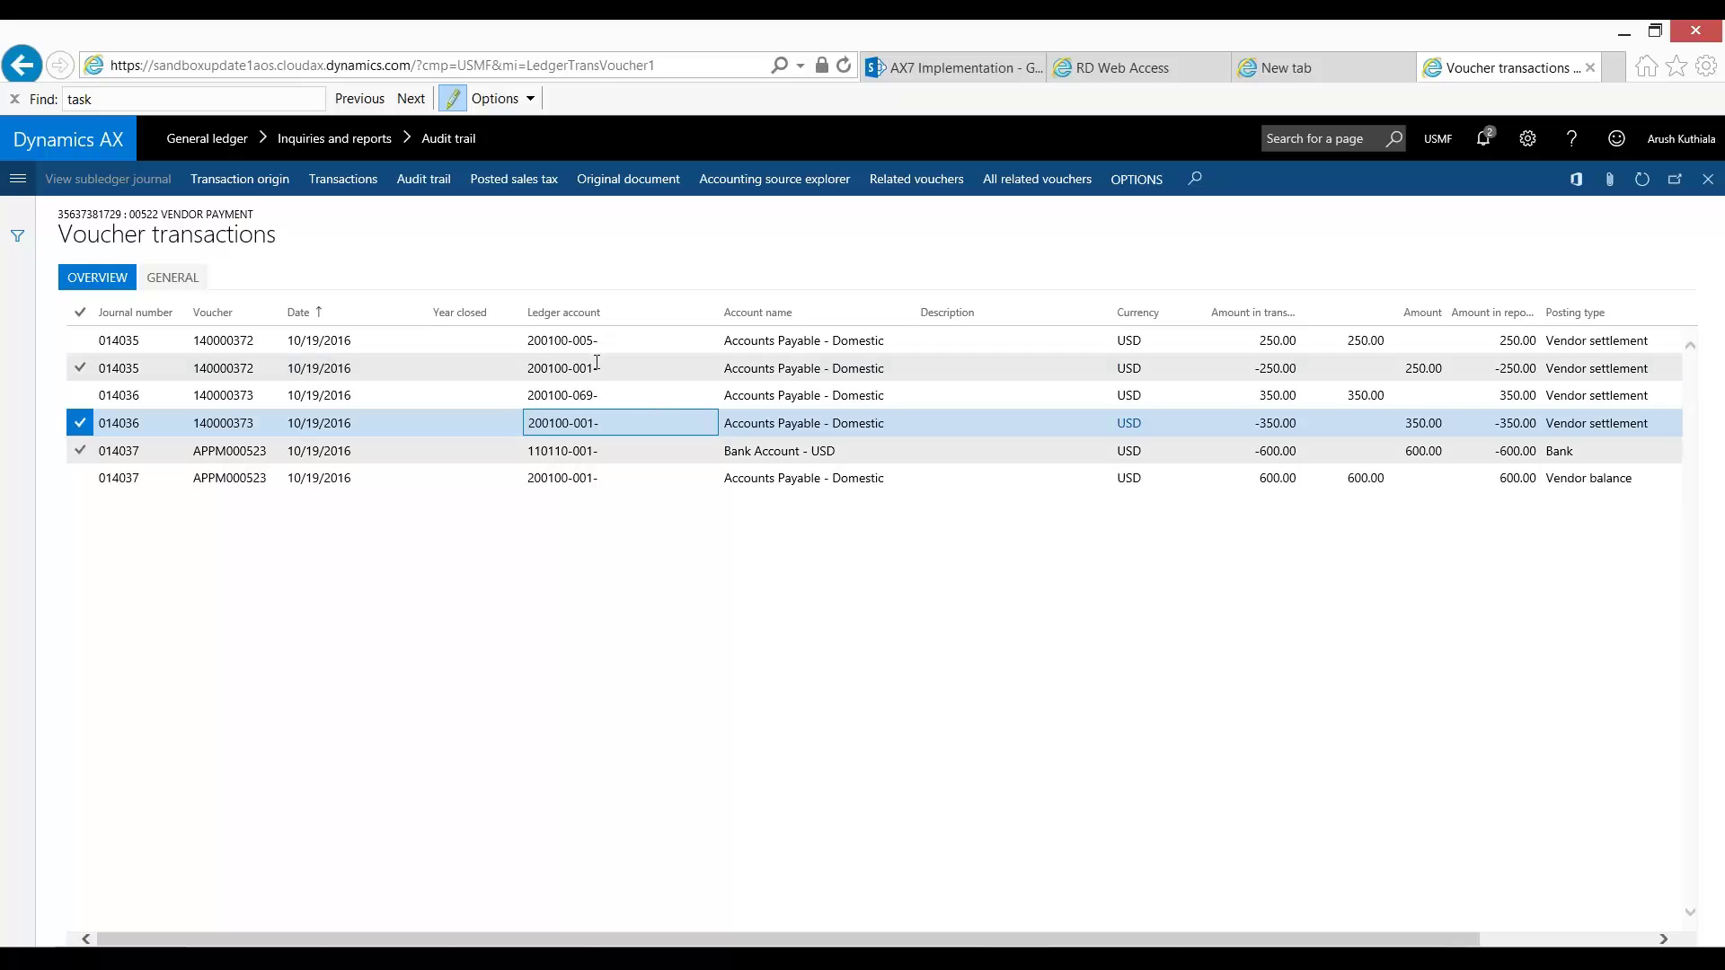
{"action": "left_click", "coordinate": [1282, 367]}
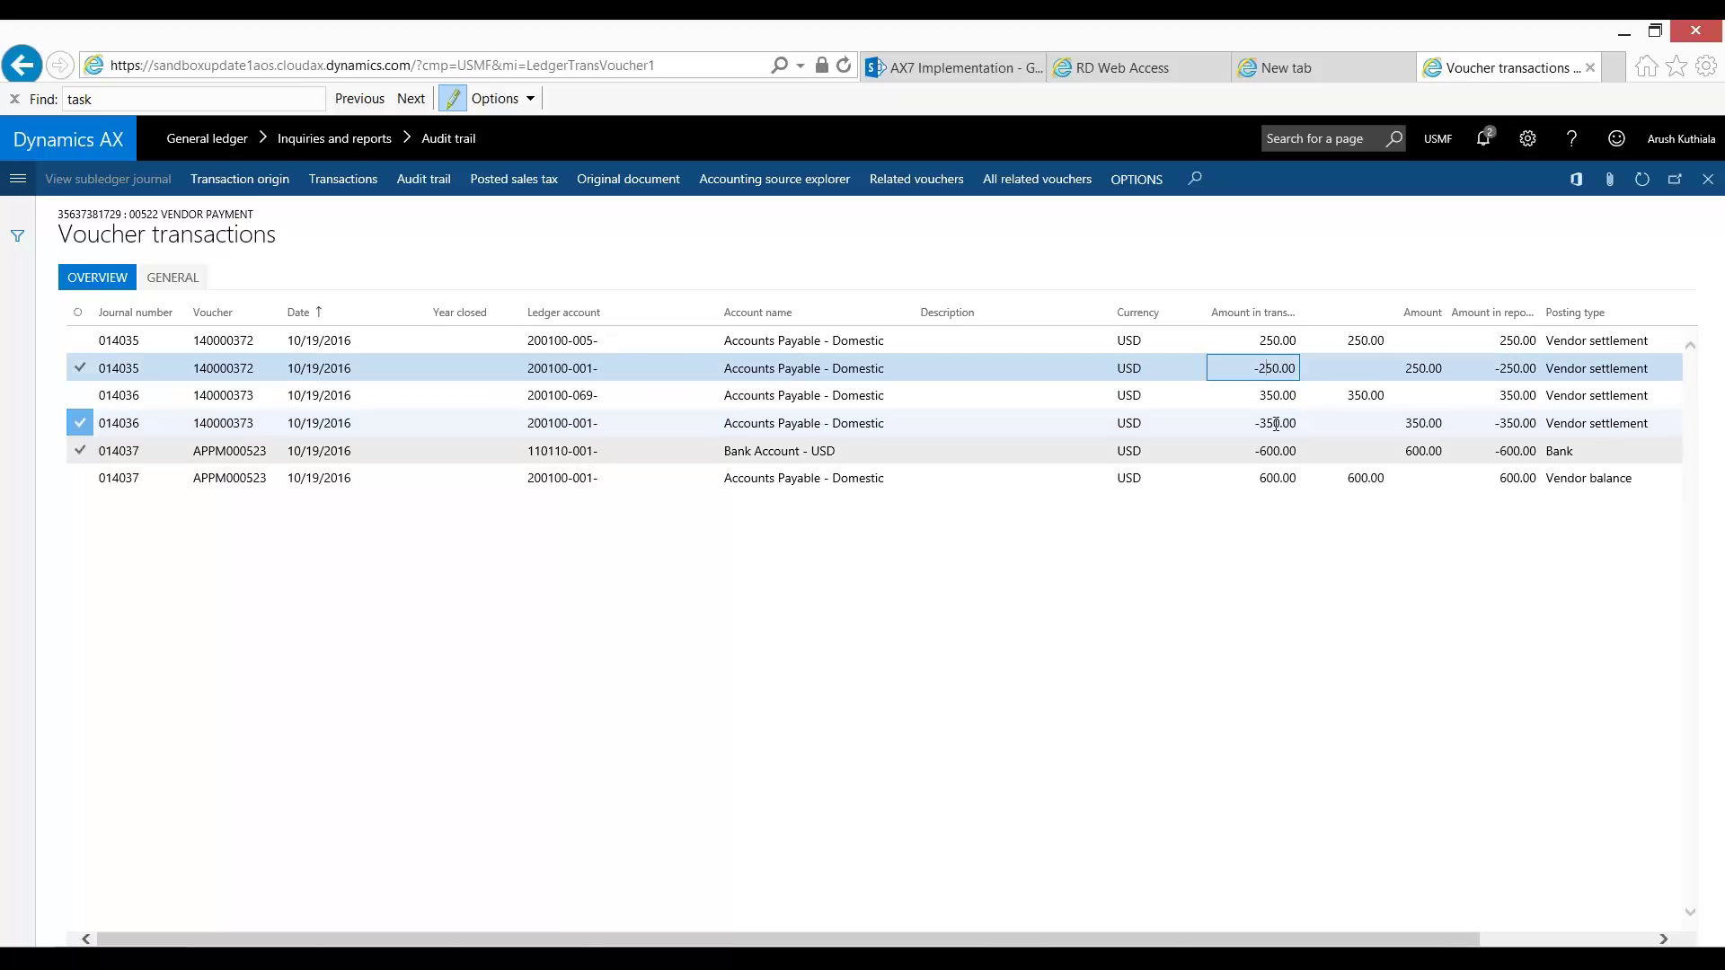
{"action": "left_click", "coordinate": [1346, 479]}
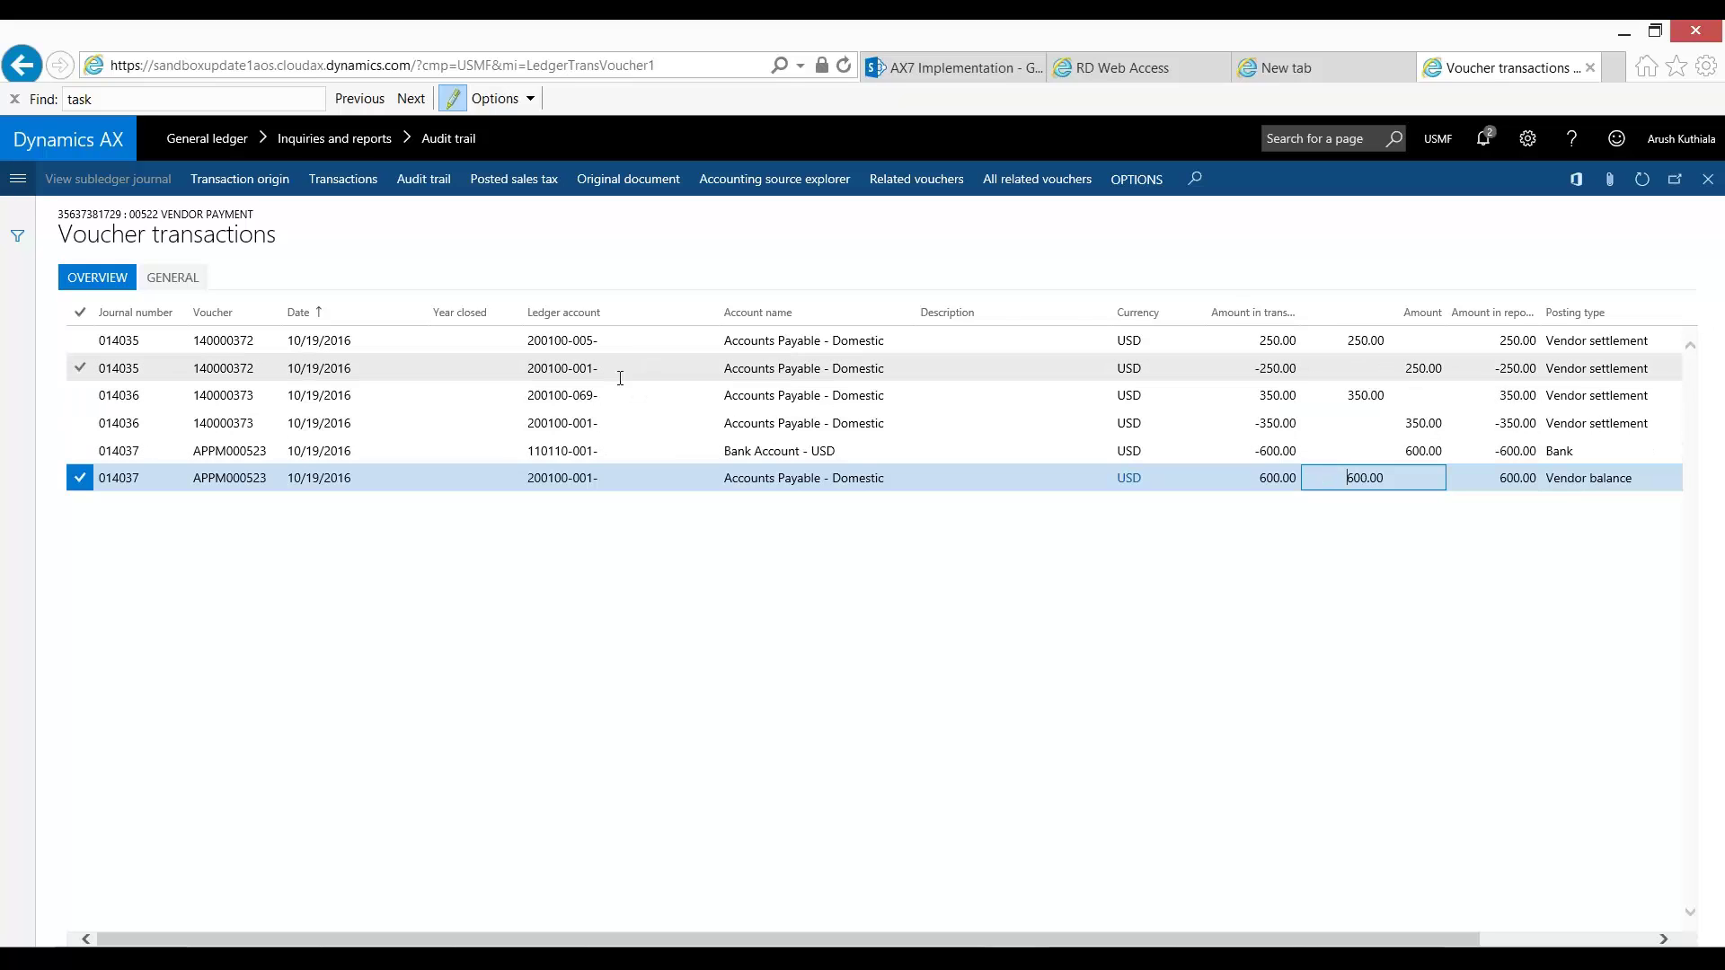
{"action": "mouse_move", "coordinate": [621, 377]}
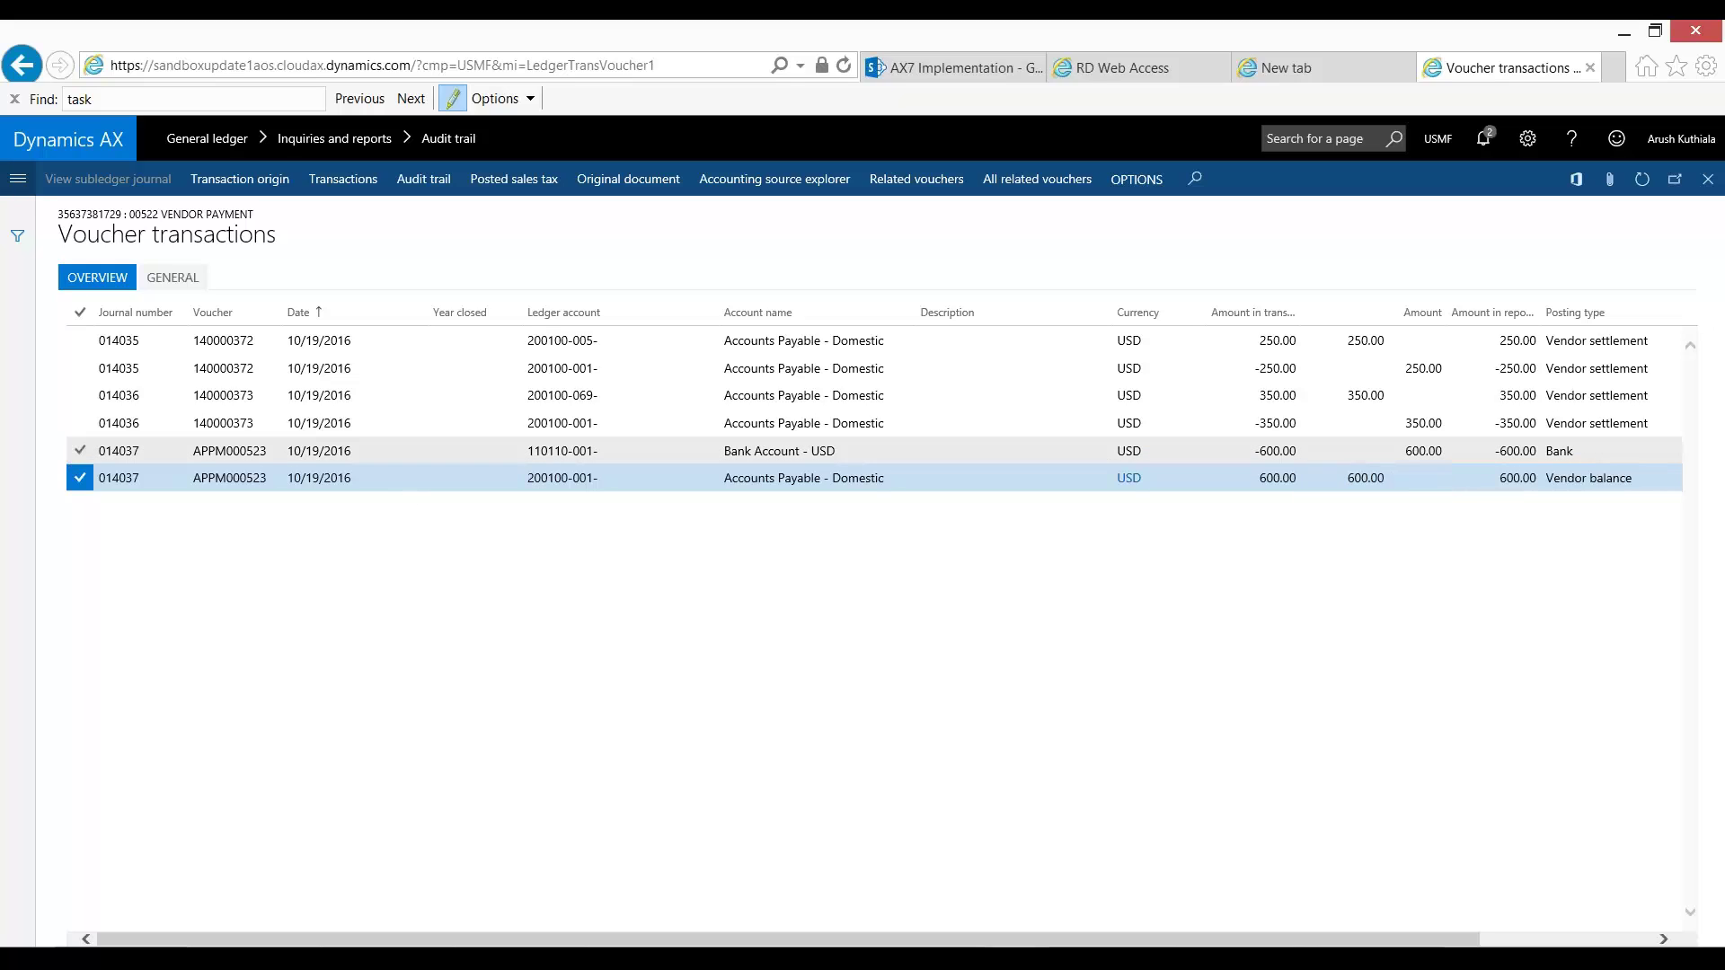
{"action": "left_click", "coordinate": [80, 451]}
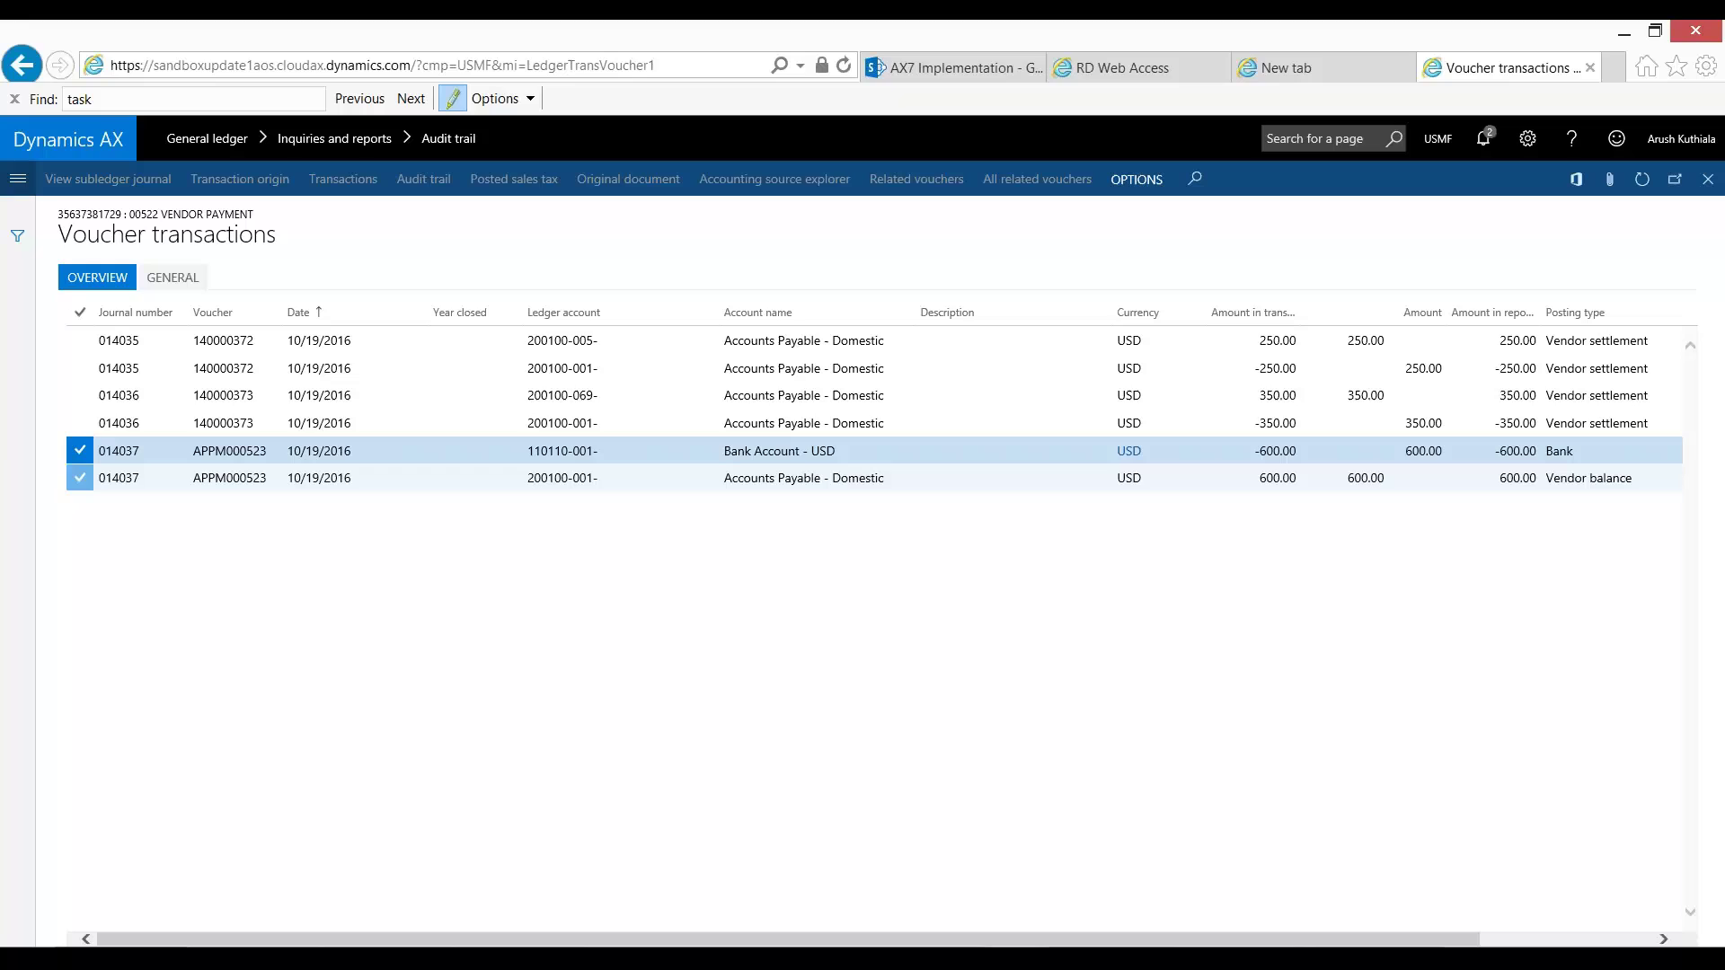